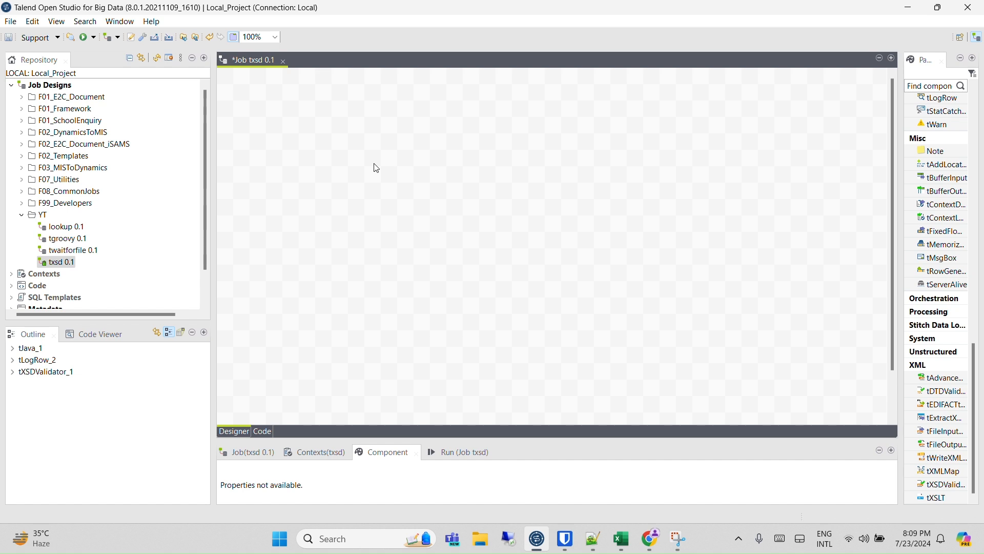
Step: Add a tXSDValidator component to the empty canvas of the txsd job
{"action": "type", "text": "txs"}
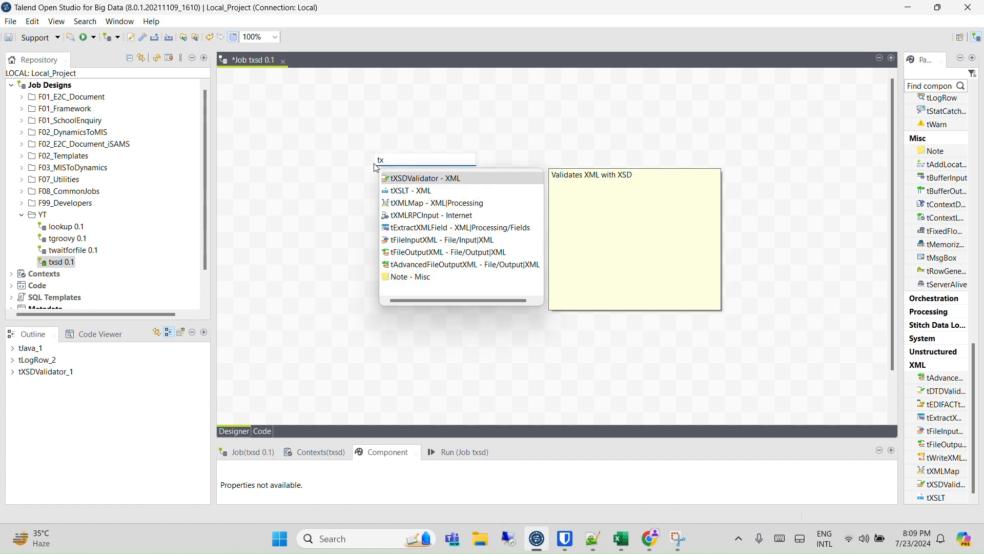
{"action": "key", "text": "Return"}
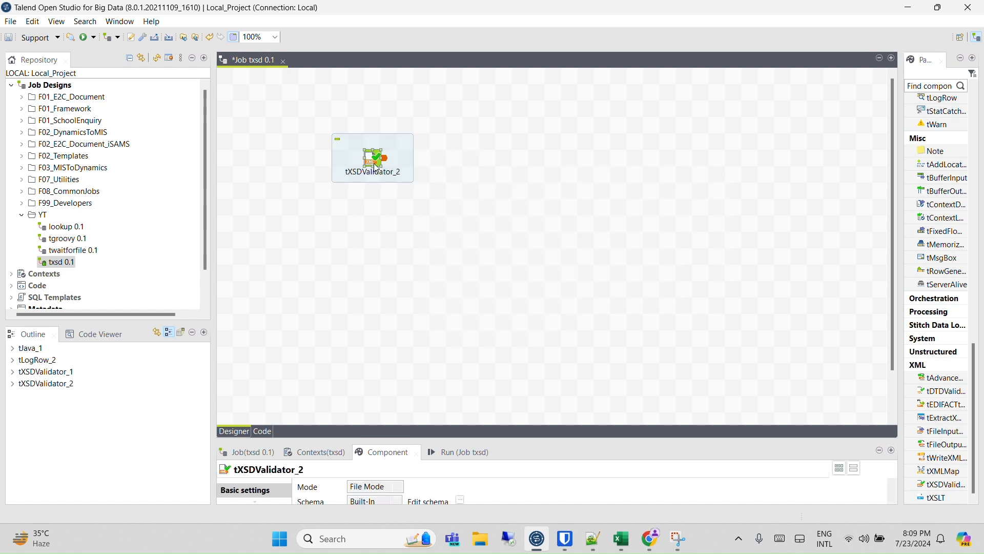
Step: Switch to Chrome to review the "xsd validator" search results on what XSD validation is, and return to Talend Open Studio
{"action": "left_click", "coordinate": [650, 538]}
{"action": "scroll", "coordinate": [167, 113], "scroll_direction": "up", "scroll_amount": 4}
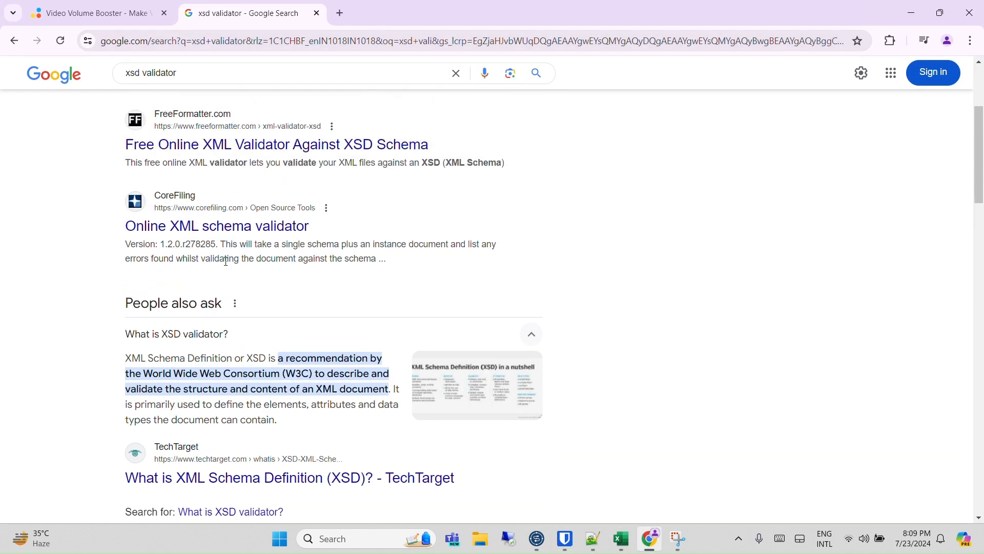
{"action": "scroll", "coordinate": [163, 283], "scroll_direction": "down", "scroll_amount": 4}
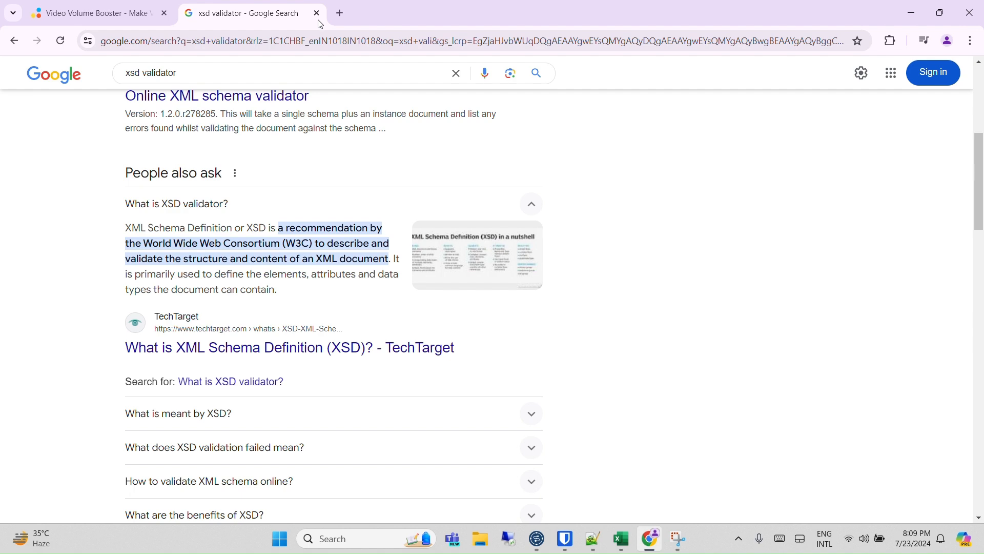
{"action": "left_click", "coordinate": [915, 7]}
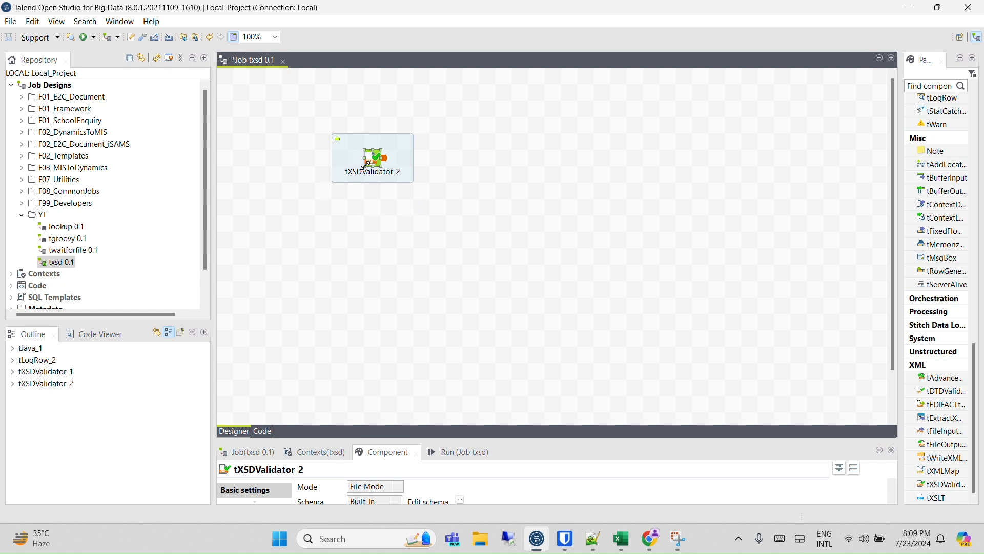
Step: Reposition the tXSDValidator component near the upper middle of the canvas and enlarge the area showing its settings
{"action": "left_click_drag", "start_coordinate": [373, 164], "coordinate": [437, 196]}
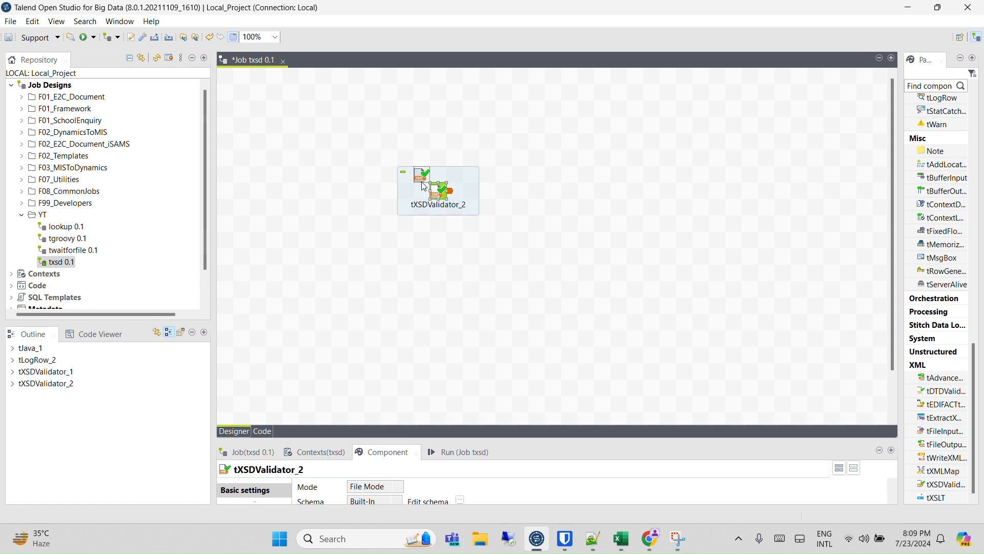
{"action": "key", "text": "ctrl+z"}
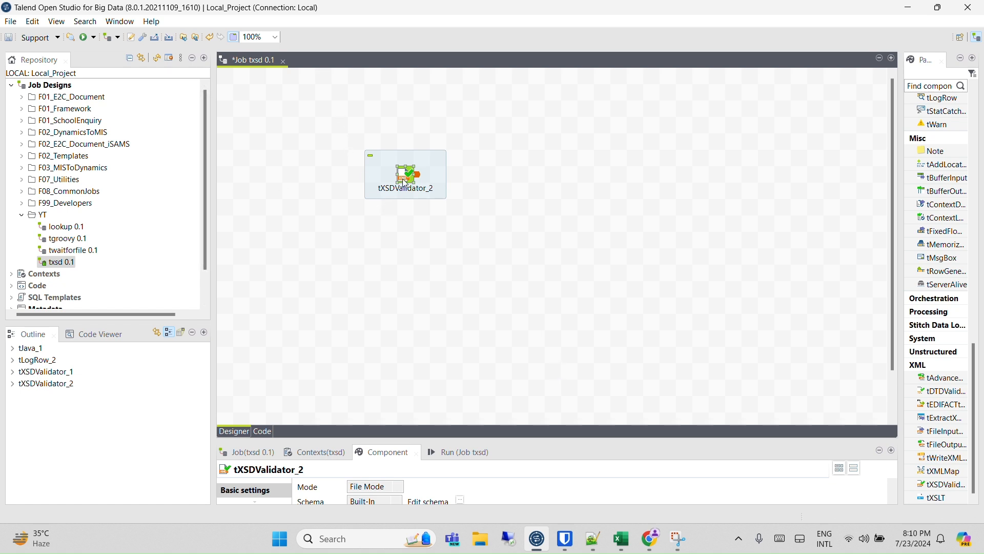
{"action": "left_click_drag", "start_coordinate": [398, 181], "coordinate": [429, 199]}
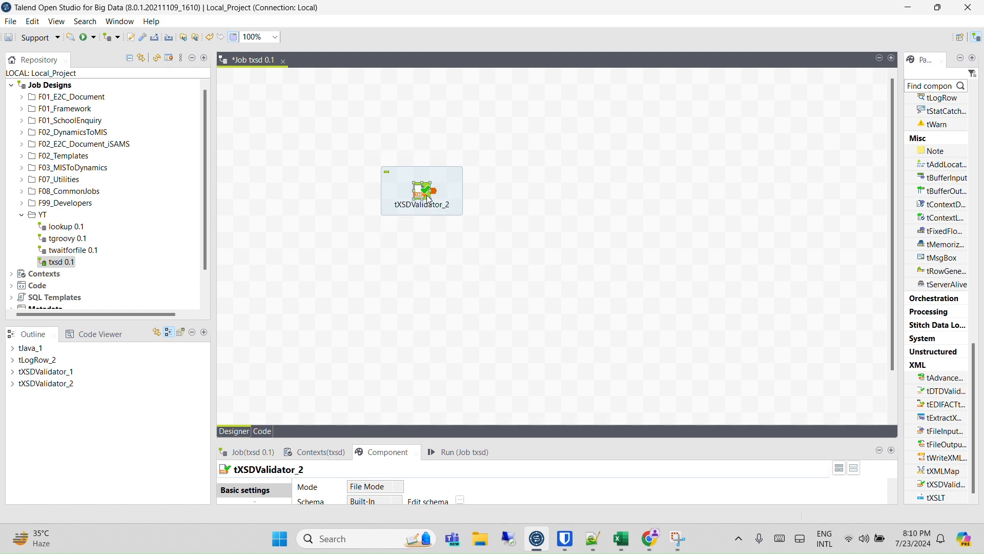
{"action": "mouse_move", "coordinate": [424, 195]}
{"action": "left_mouse_down"}
{"action": "mouse_move", "coordinate": [404, 181]}
{"action": "mouse_move", "coordinate": [424, 177]}
{"action": "left_mouse_up"}
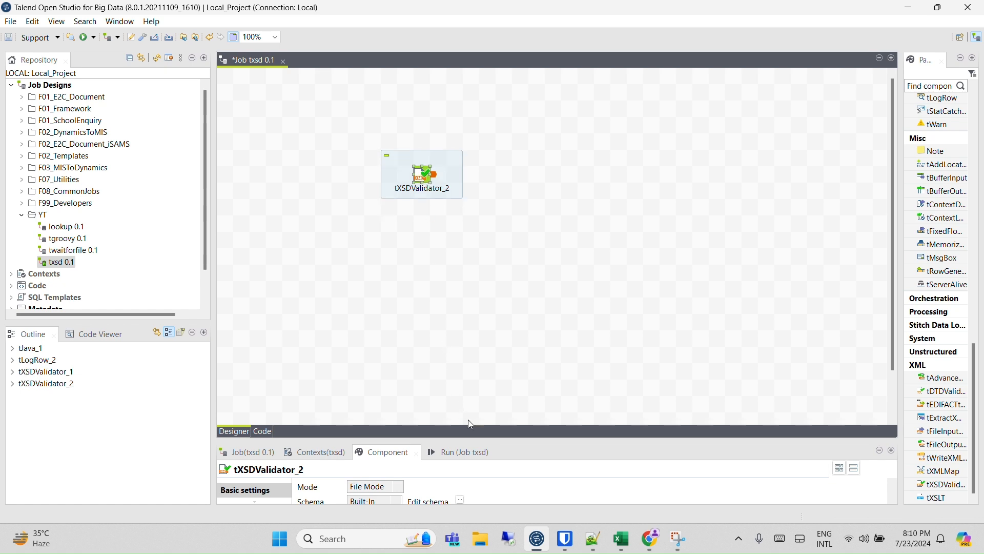
{"action": "left_click_drag", "start_coordinate": [471, 440], "coordinate": [464, 256]}
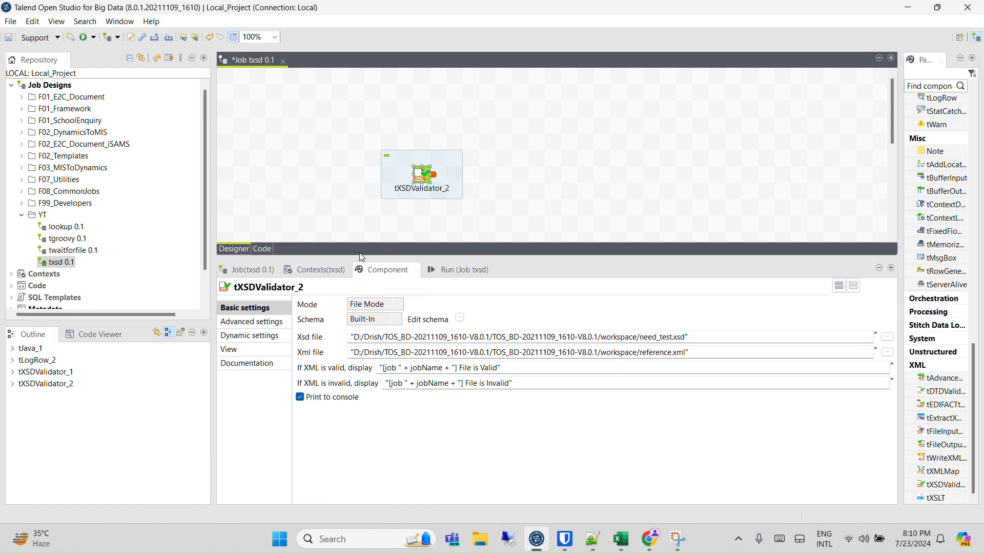
Step: Try Flow Mode on the tXSDValidator component and return its mode to File Mode
{"action": "left_click", "coordinate": [400, 307]}
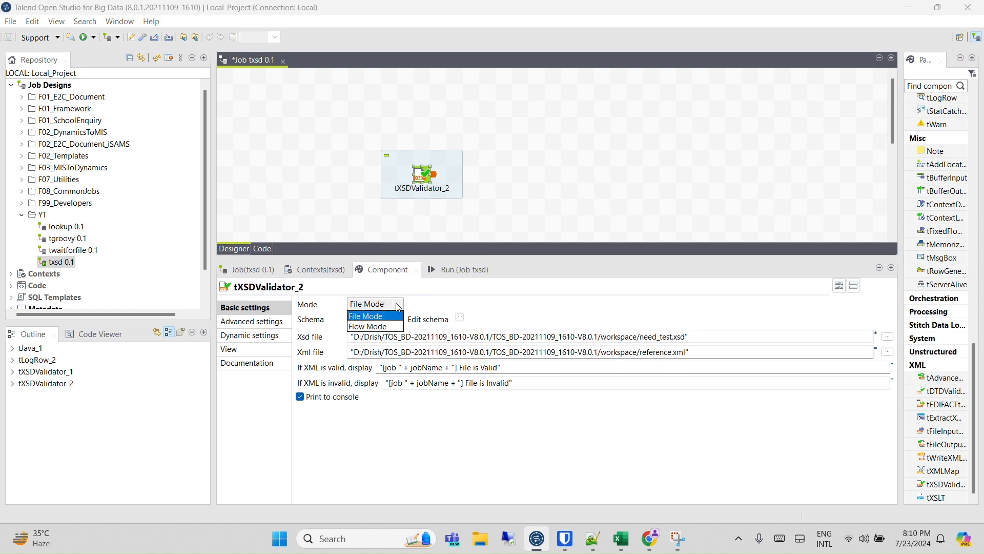
{"action": "left_click", "coordinate": [370, 327]}
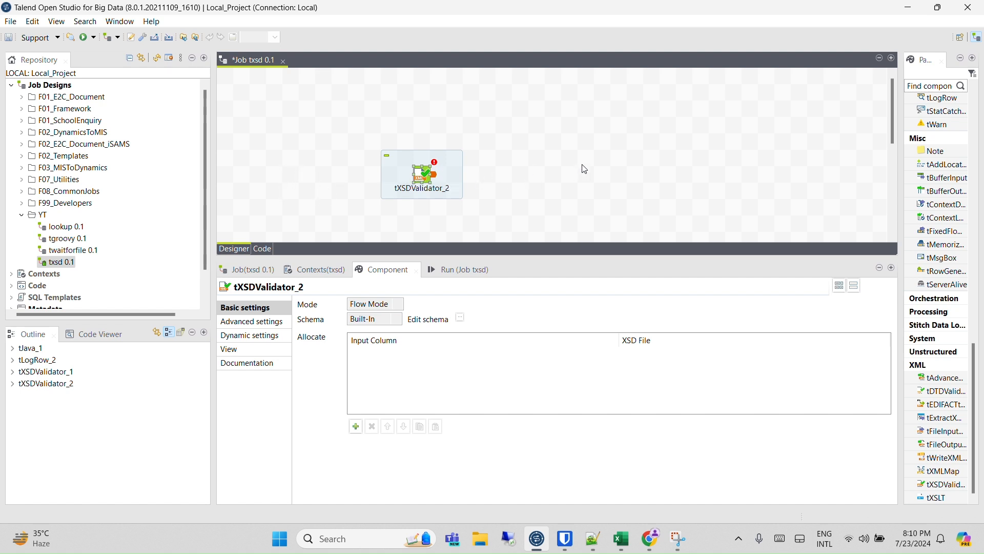
{"action": "left_click", "coordinate": [392, 304]}
{"action": "left_click", "coordinate": [386, 316]}
{"action": "left_click", "coordinate": [398, 308]}
{"action": "left_click", "coordinate": [377, 314]}
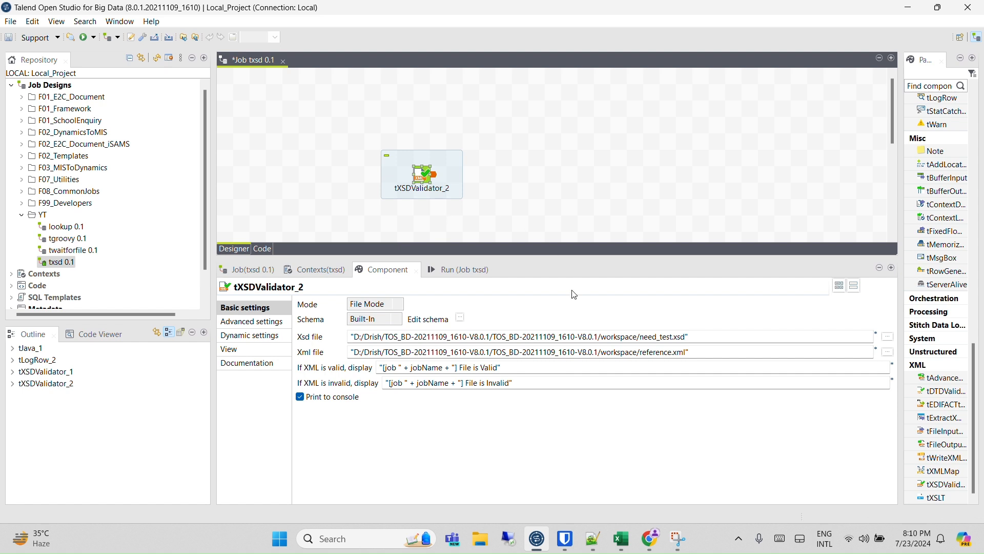
Step: Examine the validator's built-in schema columns and its configured XSD file path
{"action": "left_click", "coordinate": [460, 317]}
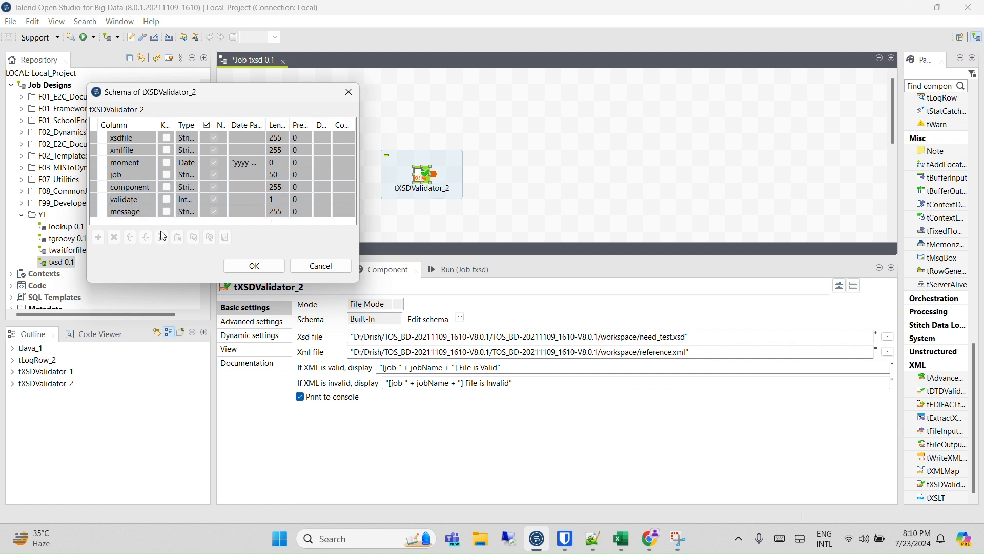
{"action": "left_click", "coordinate": [254, 265]}
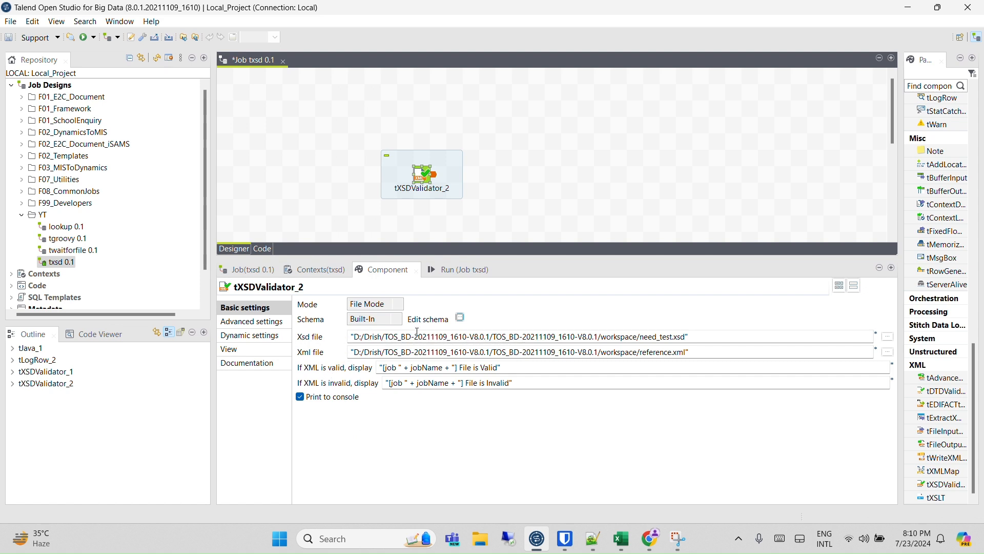
{"action": "left_click_drag", "start_coordinate": [724, 335], "coordinate": [562, 327]}
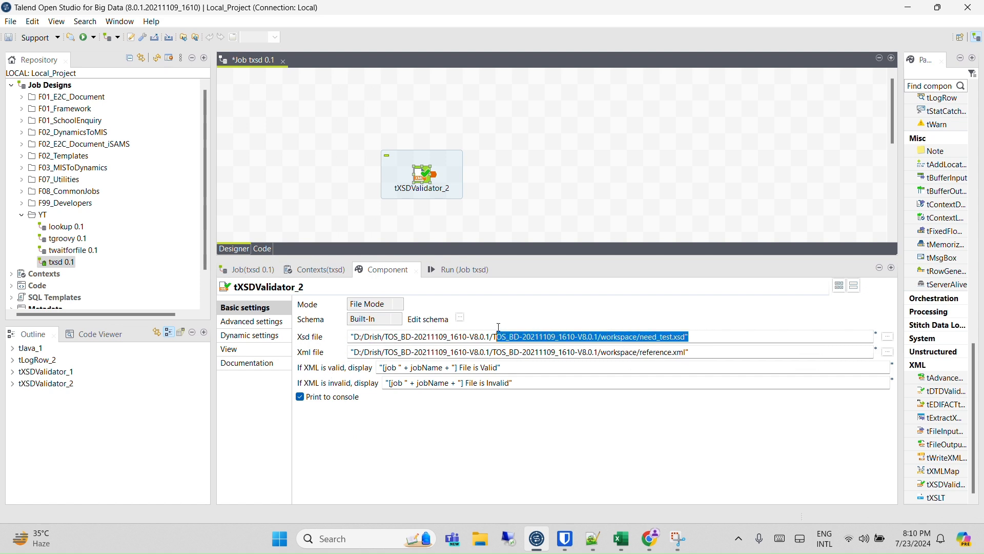
Step: Switch to Notepad++ and examine the sample note XML in new 2.xml
{"action": "left_click", "coordinate": [604, 539]}
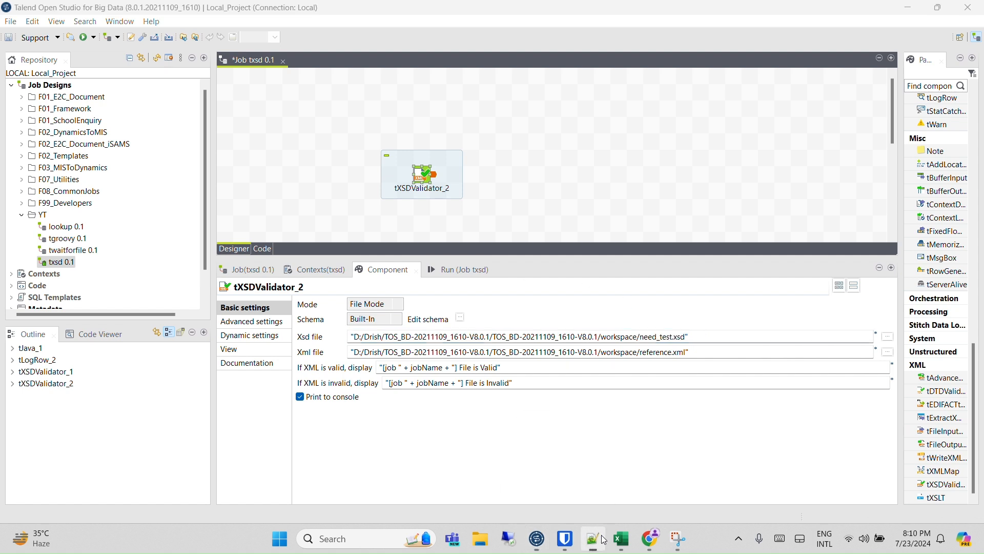
{"action": "left_click", "coordinate": [573, 313]}
{"action": "left_click", "coordinate": [574, 313]}
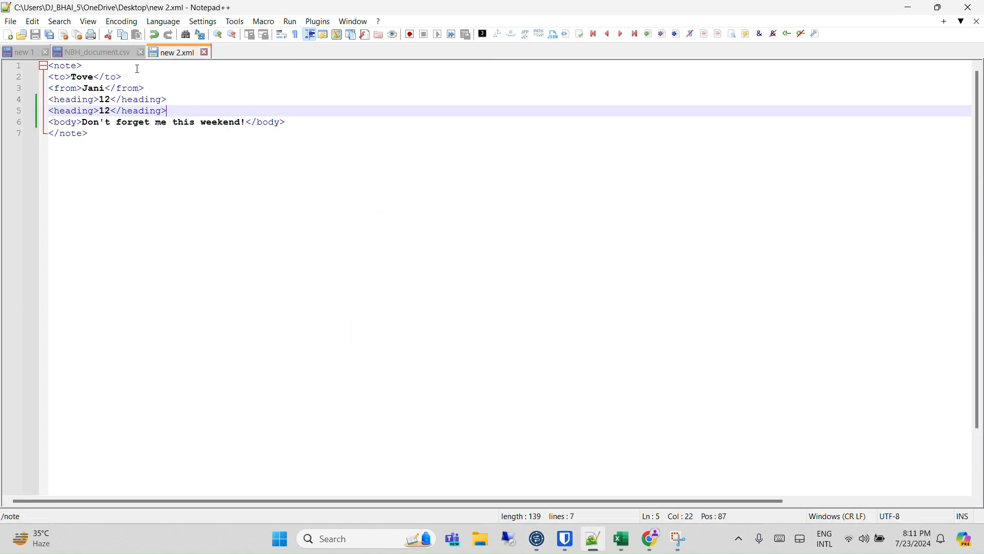
{"action": "left_click_drag", "start_coordinate": [158, 152], "coordinate": [30, 65]}
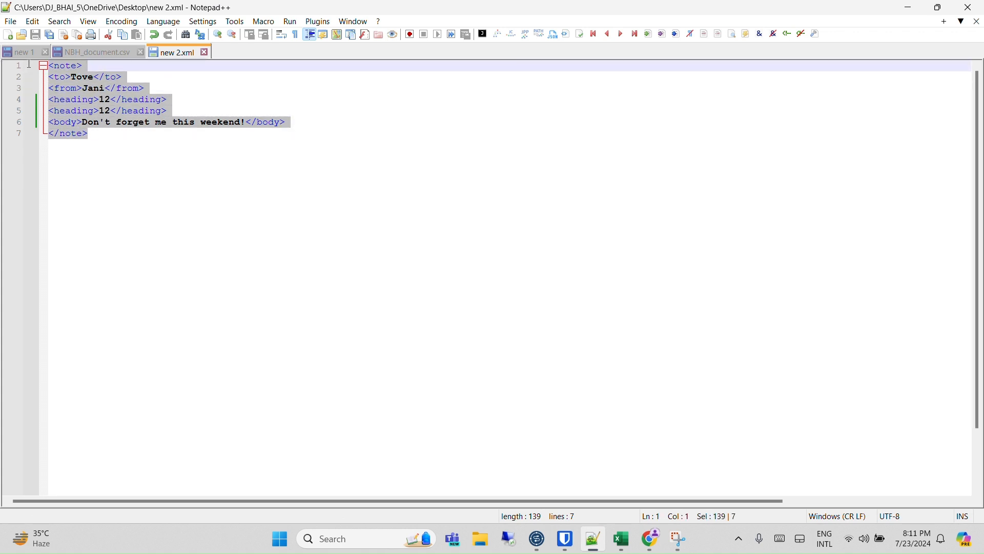
{"action": "left_click", "coordinate": [87, 111]}
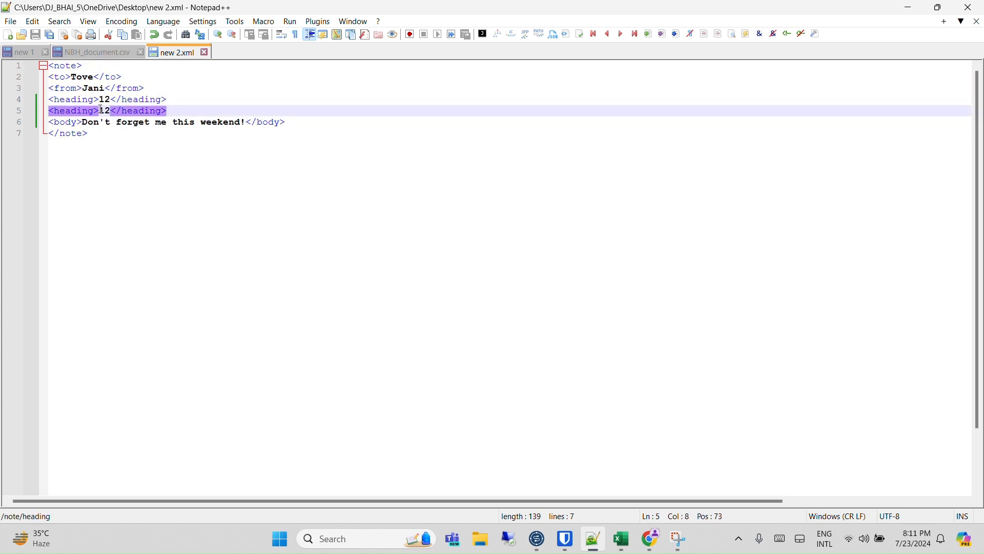
Step: Delete the second heading element and its line from the note XML
{"action": "left_click_drag", "start_coordinate": [190, 114], "coordinate": [39, 111]}
{"action": "key", "text": "BackSpace"}
{"action": "key", "text": "BackSpace"}
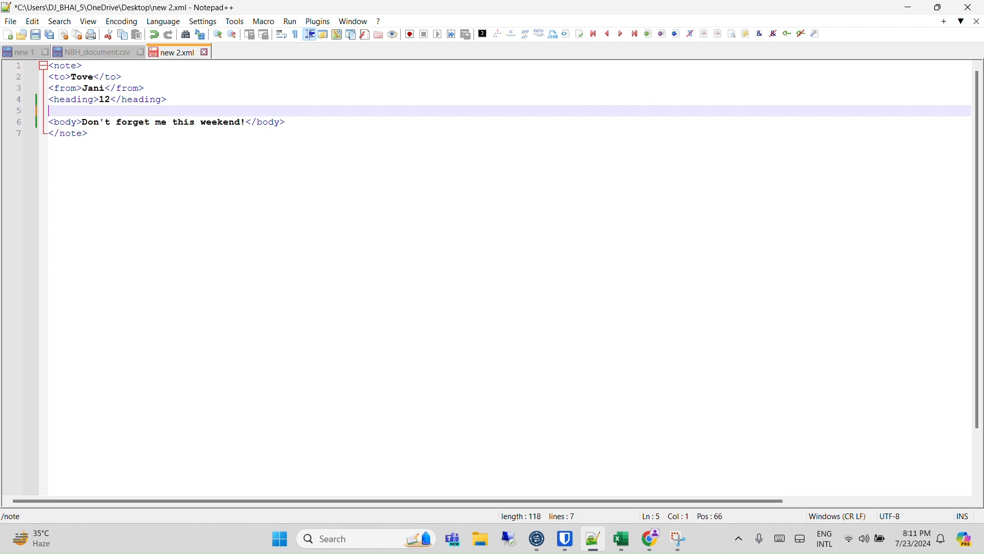
{"action": "left_click_drag", "start_coordinate": [221, 125], "coordinate": [95, 123]}
{"action": "left_click", "coordinate": [188, 98]}
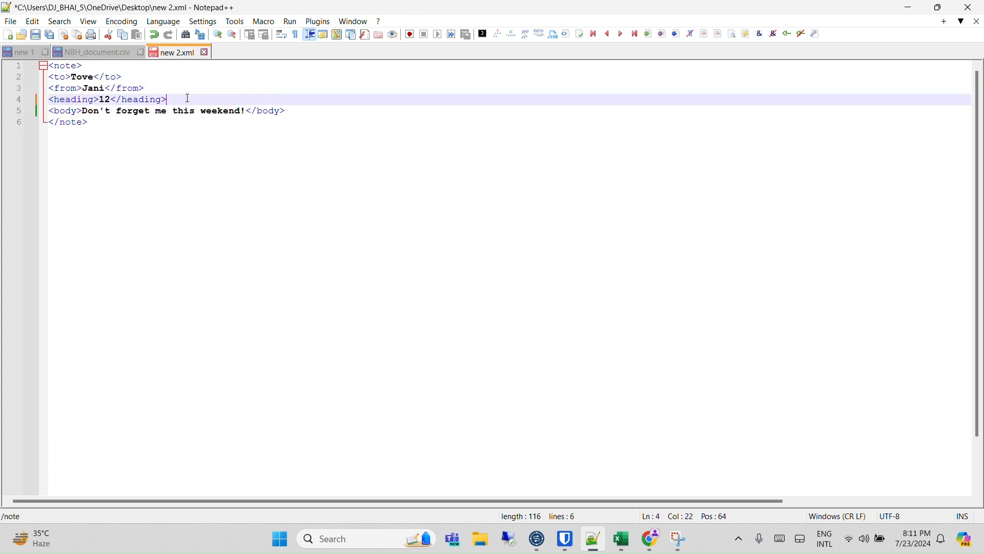
Step: Duplicate the heading element with value 12 on a new line directly above the body element
{"action": "key", "text": "Return"}
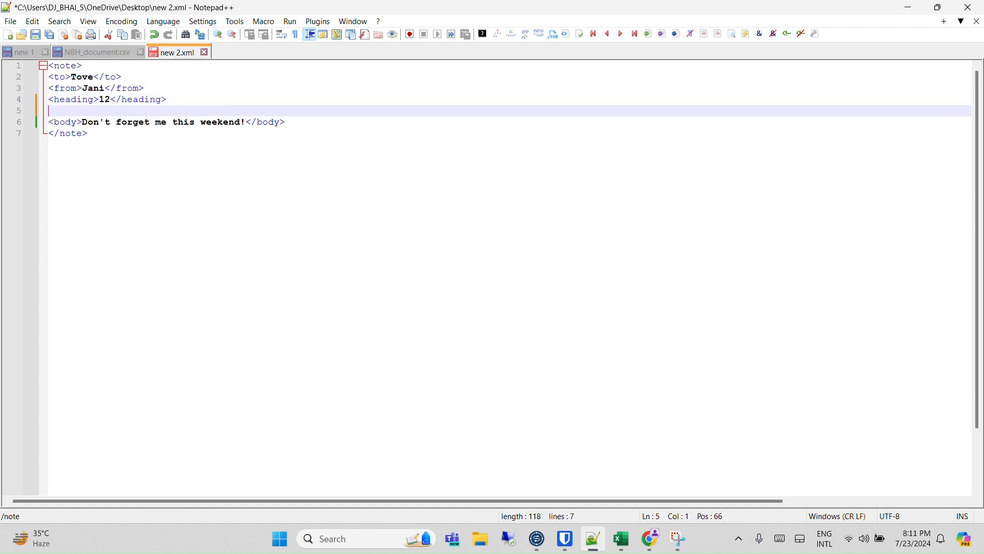
{"action": "left_click", "coordinate": [182, 98]}
{"action": "left_click_drag", "start_coordinate": [183, 98], "coordinate": [3, 105]}
{"action": "key", "text": "ctrl+c"}
{"action": "left_click", "coordinate": [62, 122]}
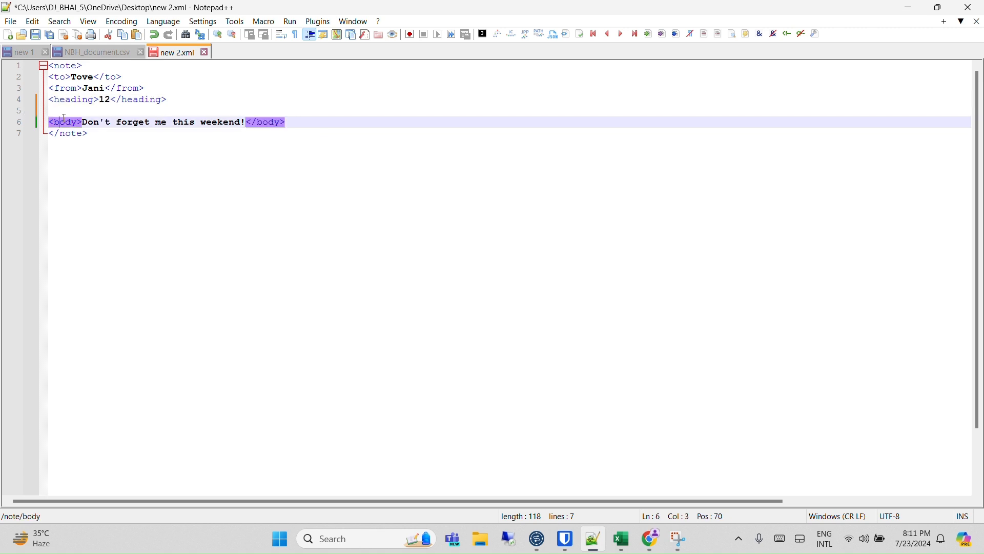
{"action": "left_click", "coordinate": [62, 112]}
{"action": "key", "text": "ctrl+v"}
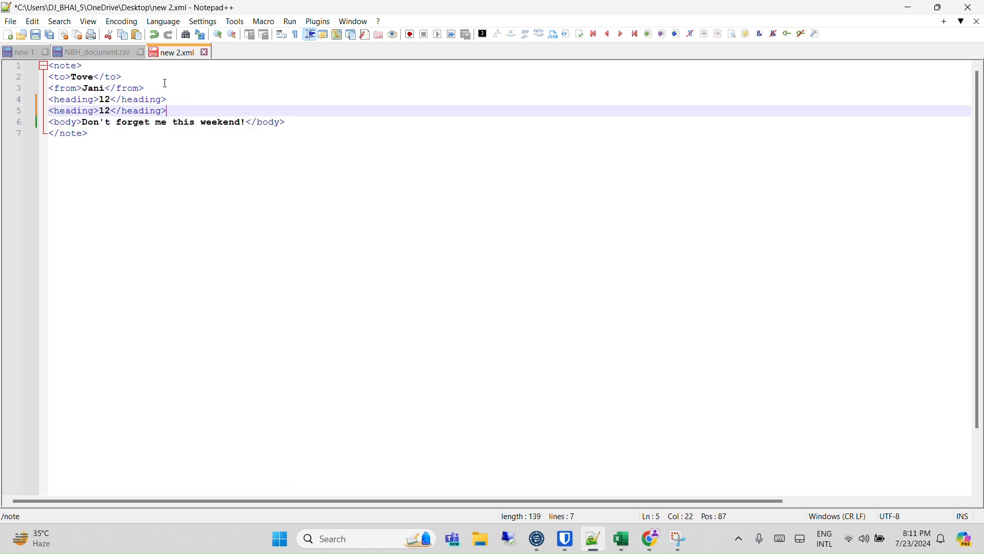
Step: Remove the duplicate heading line so the note XML contains a single heading element
{"action": "left_click_drag", "start_coordinate": [180, 113], "coordinate": [45, 126]}
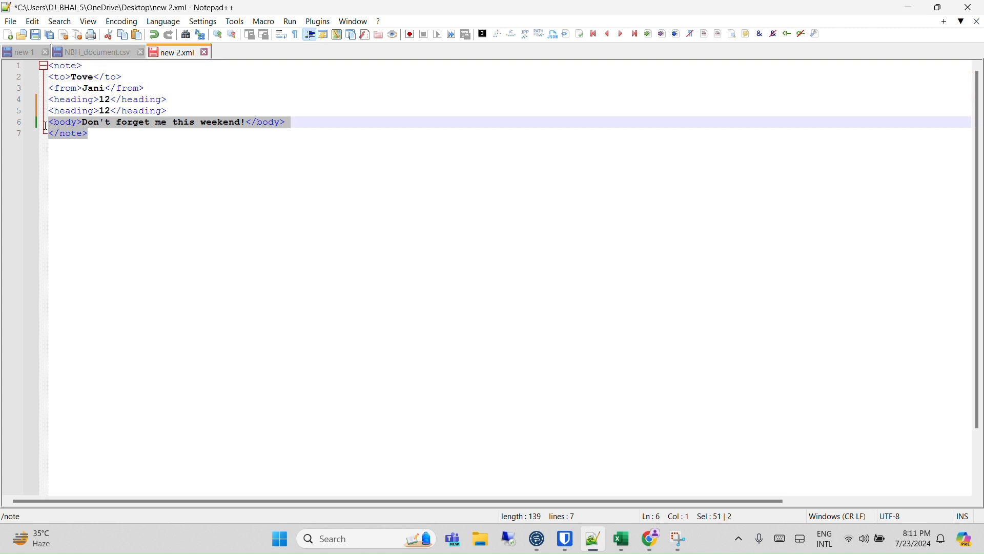
{"action": "left_click_drag", "start_coordinate": [183, 109], "coordinate": [44, 110]}
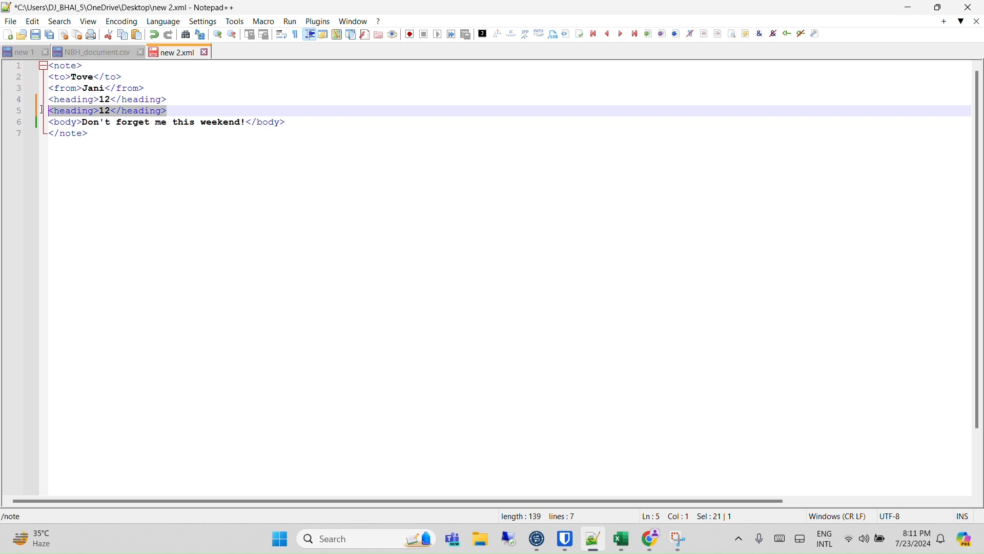
{"action": "mouse_move", "coordinate": [42, 109]}
{"action": "left_mouse_down"}
{"action": "mouse_move", "coordinate": [46, 100]}
{"action": "mouse_move", "coordinate": [99, 111]}
{"action": "mouse_move", "coordinate": [50, 111]}
{"action": "left_mouse_up"}
{"action": "left_click_drag", "start_coordinate": [172, 109], "coordinate": [36, 114]}
{"action": "key", "text": "BackSpace"}
{"action": "key", "text": "BackSpace"}
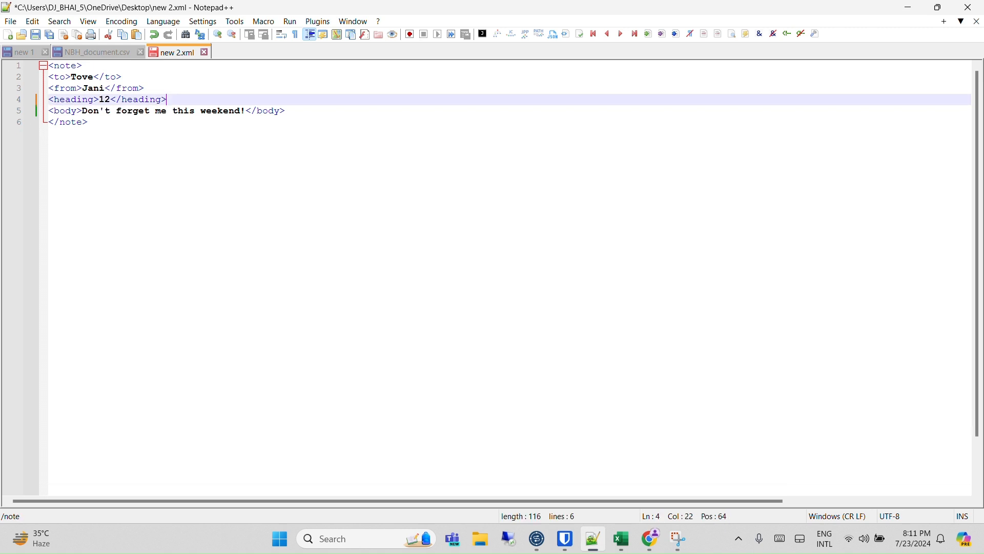
Step: Select the entire note XML, and open a new browser tab in Chrome
{"action": "key", "text": "ctrl+a"}
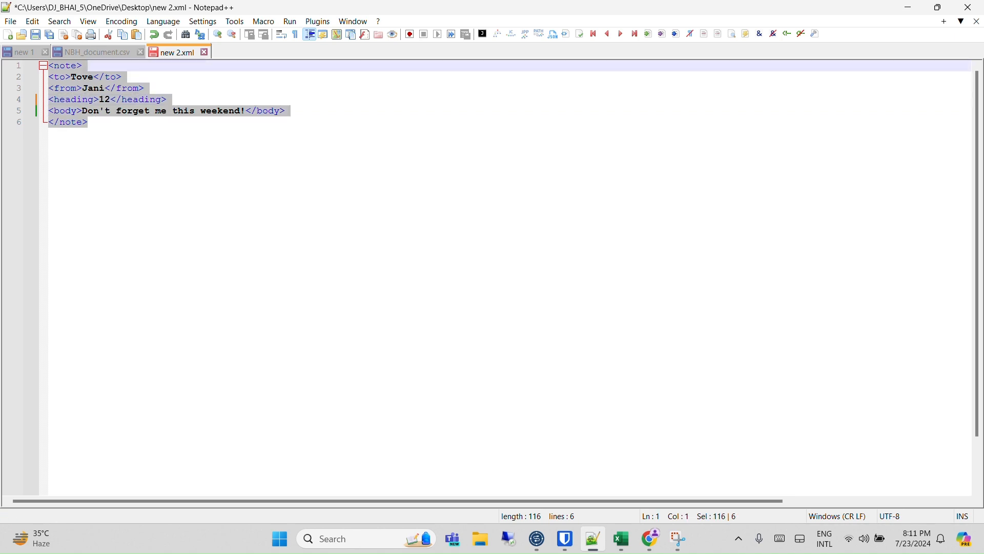
{"action": "left_click", "coordinate": [621, 538]}
{"action": "left_click", "coordinate": [649, 538]}
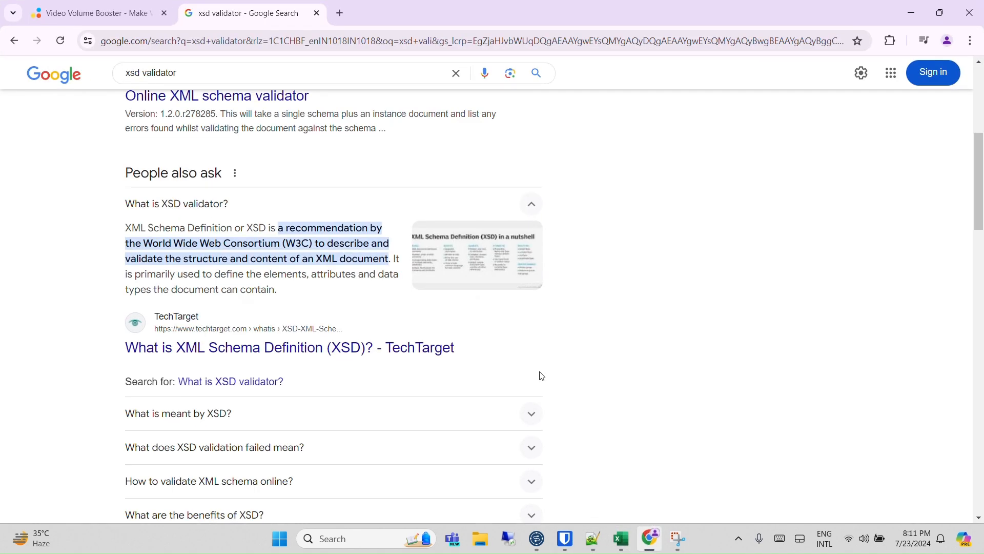
{"action": "left_click", "coordinate": [345, 14]}
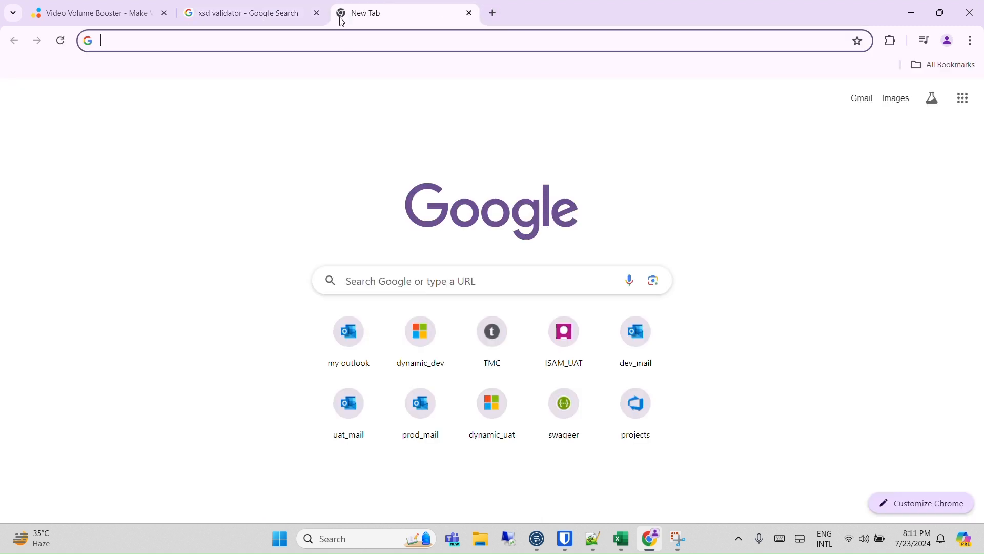
Step: Search the web for "xml to xsd converter" and open Liquid Technologies' Free Online XML to XSD Converter
{"action": "type", "text": "xsd"}
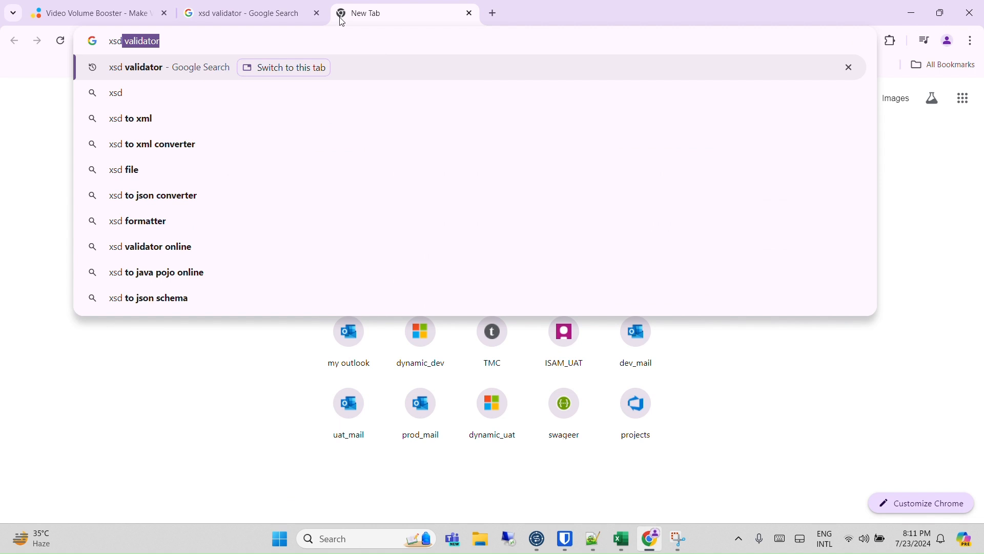
{"action": "key", "text": "BackSpace"}
{"action": "key", "text": "BackSpace"}
{"action": "key", "text": "BackSpace"}
{"action": "key", "text": "BackSpace"}
{"action": "type", "text": "xml t"}
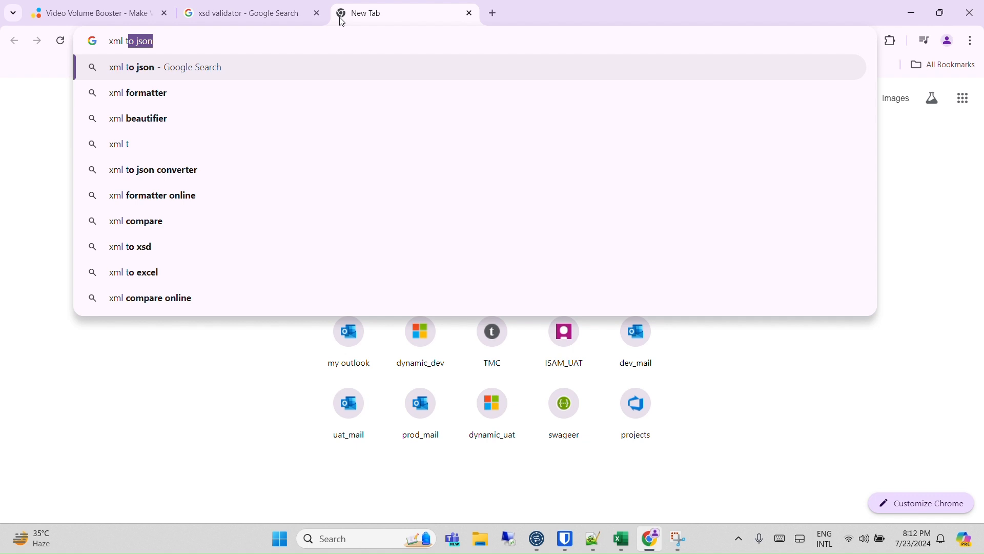
{"action": "type", "text": "o xsd"}
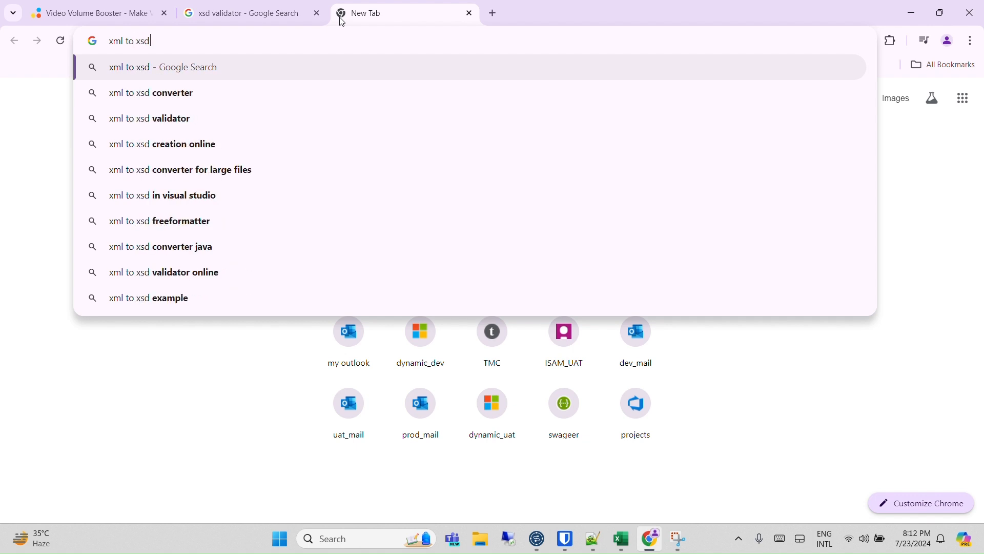
{"action": "key", "text": "Down"}
{"action": "key", "text": "Return"}
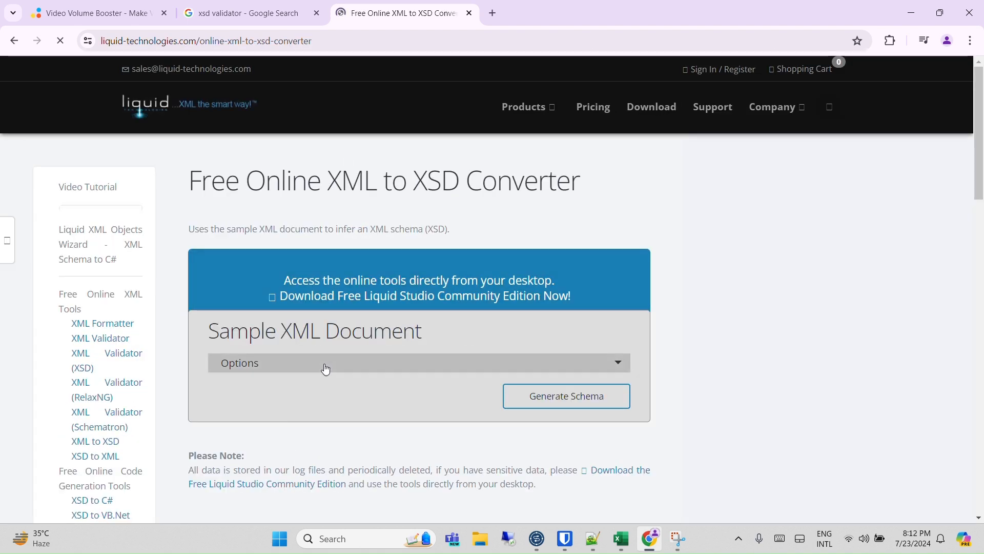
Step: Replace the placeholder content of the Sample XML Document with the copied note XML
{"action": "scroll", "coordinate": [443, 363], "scroll_direction": "down", "scroll_amount": 5}
{"action": "scroll", "coordinate": [444, 351], "scroll_direction": "up", "scroll_amount": 4}
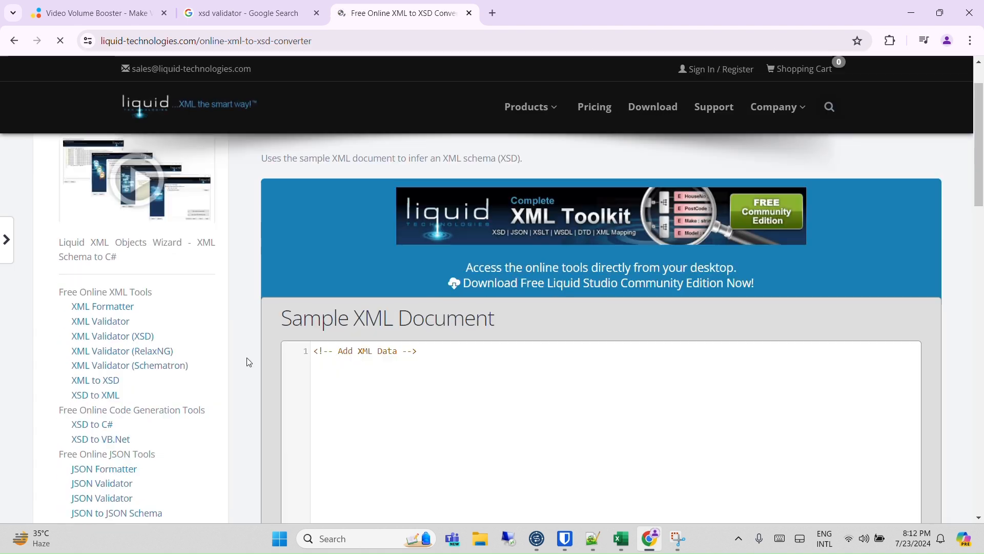
{"action": "left_click", "coordinate": [401, 364]}
{"action": "key", "text": "ctrl+a"}
{"action": "key", "text": "ctrl+v"}
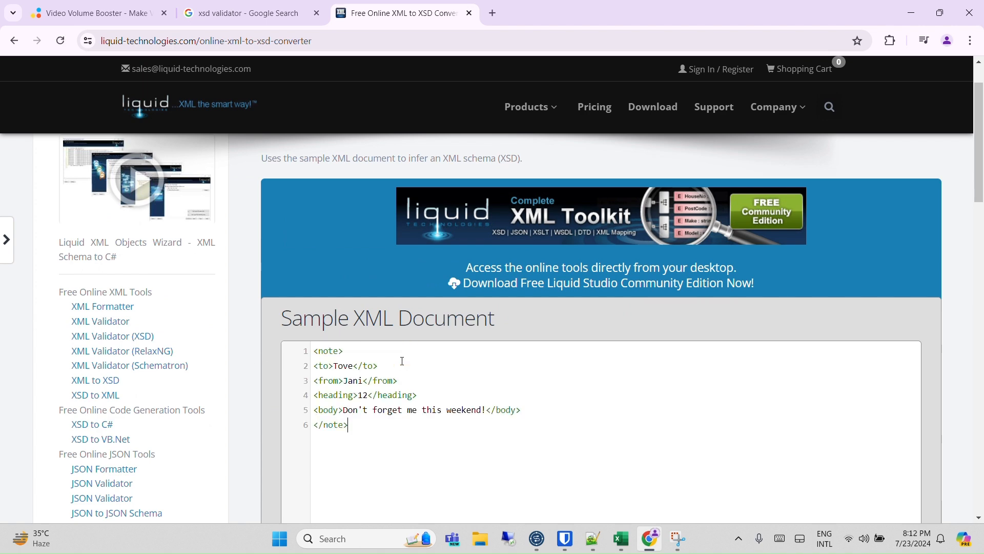
Step: Complete the reCAPTCHA check and generate the XSD schema from the note XML
{"action": "scroll", "coordinate": [448, 369], "scroll_direction": "down", "scroll_amount": 5}
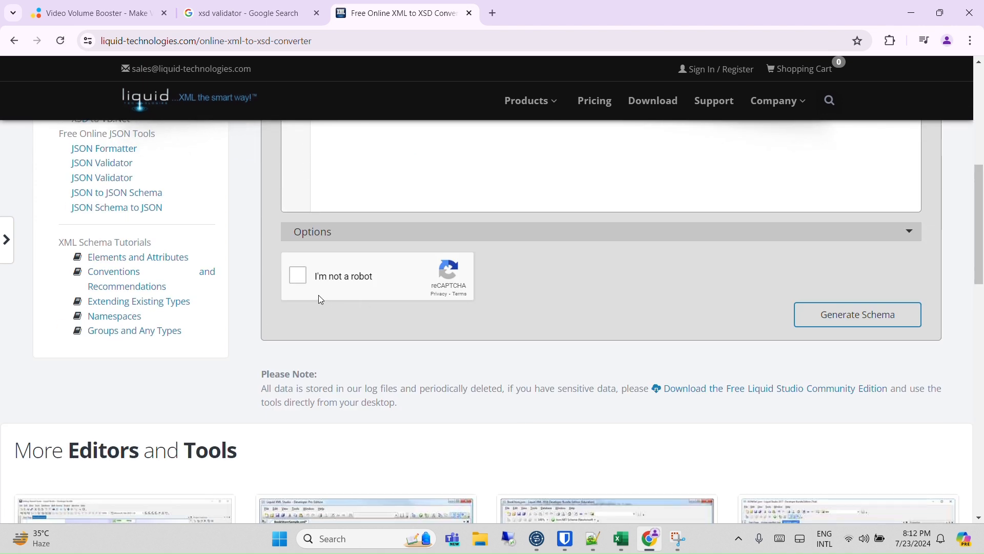
{"action": "left_click", "coordinate": [308, 282]}
{"action": "left_click", "coordinate": [866, 316]}
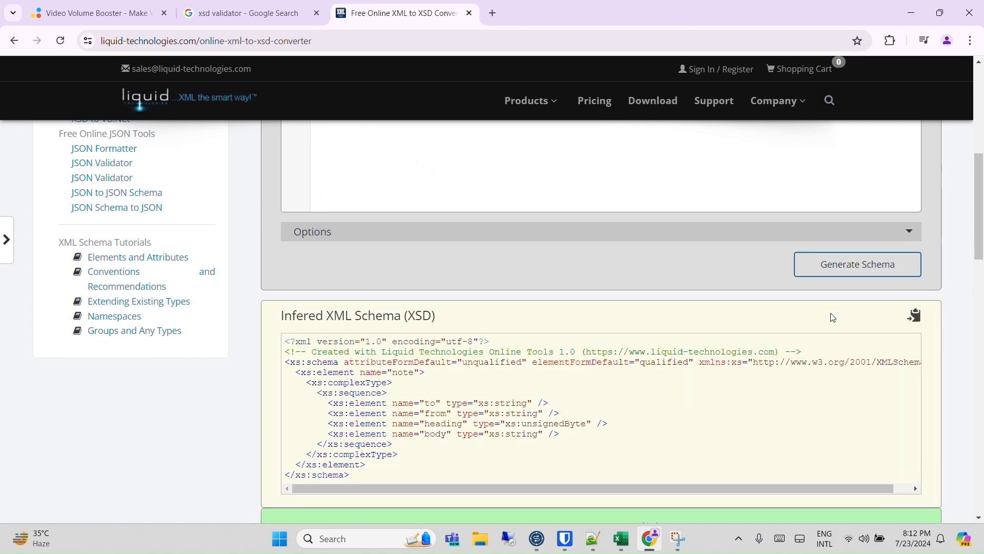
Step: Compare the sample note XML with the inferred XSD schema generated from it
{"action": "scroll", "coordinate": [415, 414], "scroll_direction": "down", "scroll_amount": 3}
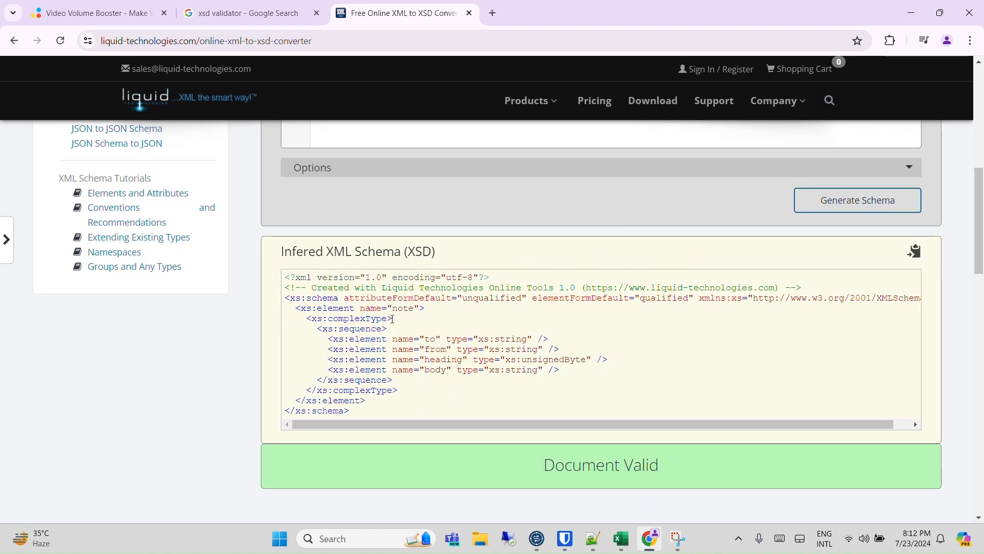
{"action": "scroll", "coordinate": [392, 316], "scroll_direction": "up", "scroll_amount": 7}
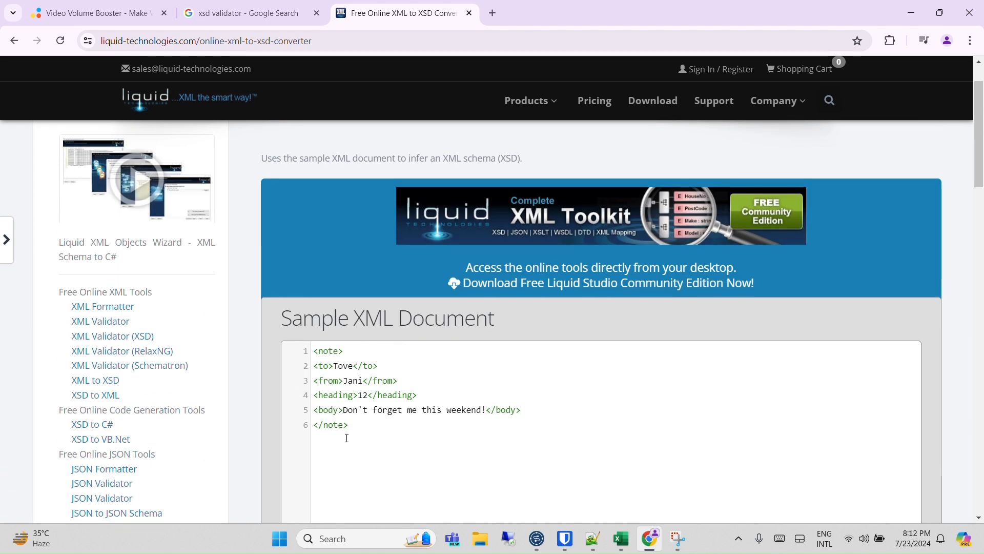
{"action": "left_click_drag", "start_coordinate": [388, 439], "coordinate": [309, 354]}
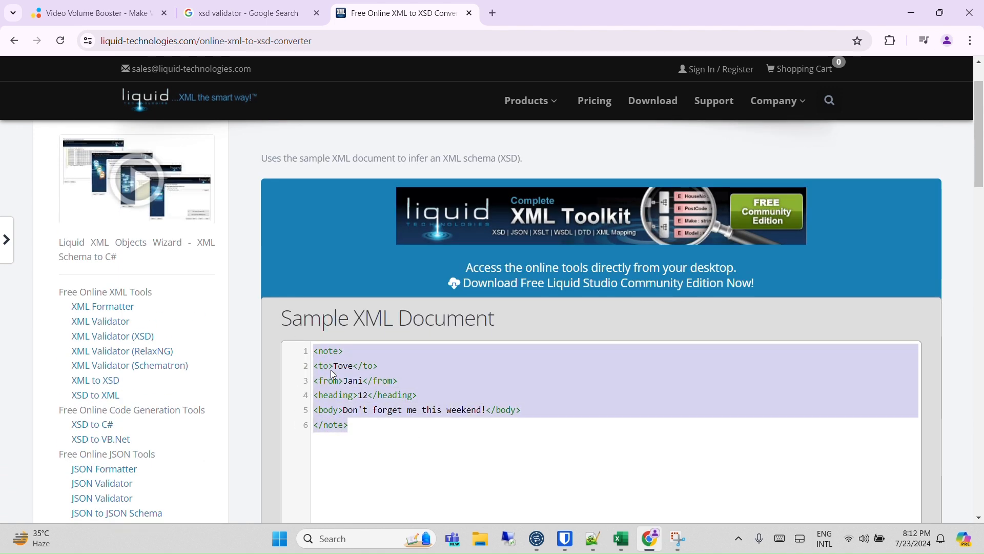
{"action": "scroll", "coordinate": [466, 425], "scroll_direction": "down", "scroll_amount": 7}
{"action": "left_click_drag", "start_coordinate": [369, 485], "coordinate": [285, 341]}
{"action": "scroll", "coordinate": [335, 379], "scroll_direction": "up", "scroll_amount": 7}
{"action": "left_click", "coordinate": [368, 433]}
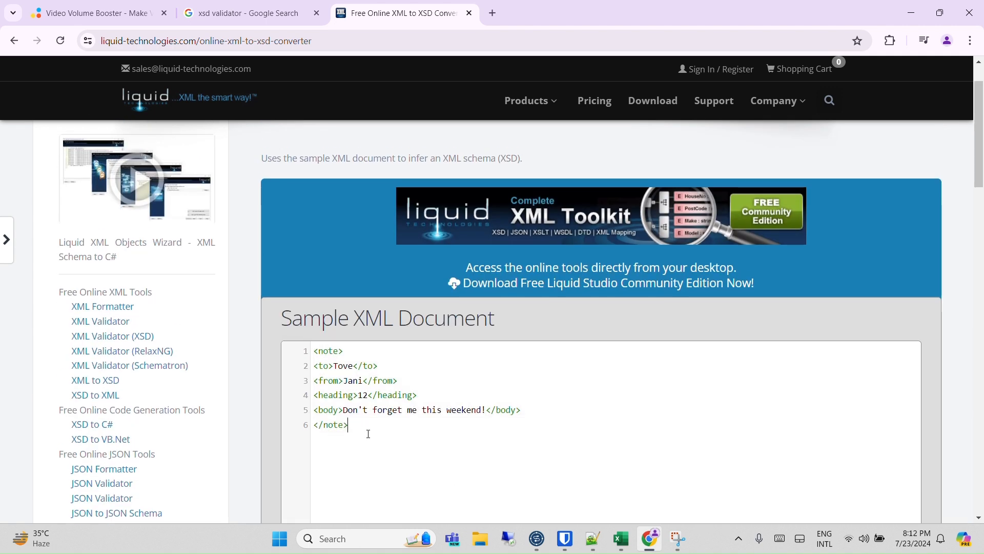
{"action": "left_click_drag", "start_coordinate": [365, 434], "coordinate": [314, 350]}
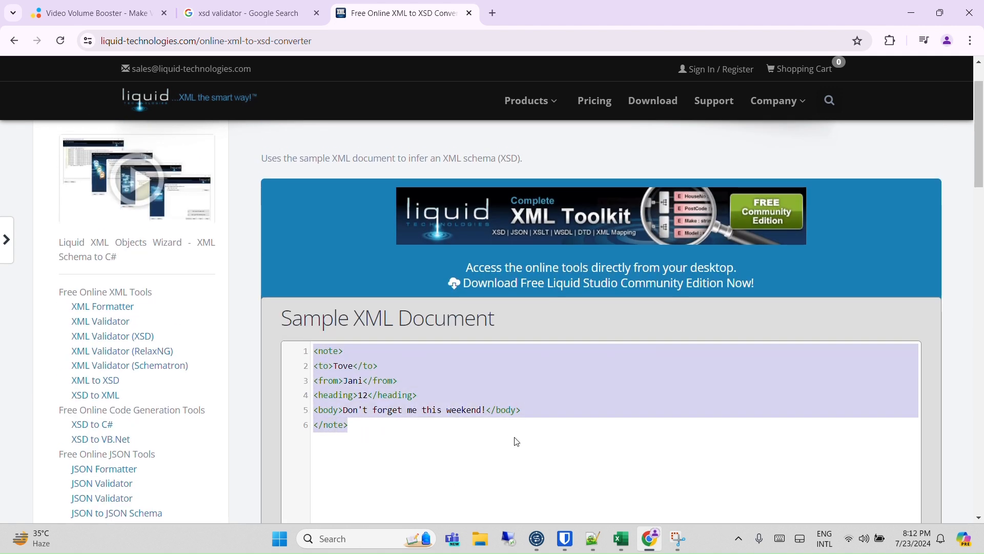
{"action": "scroll", "coordinate": [517, 441], "scroll_direction": "down", "scroll_amount": 7}
{"action": "left_click_drag", "start_coordinate": [394, 412], "coordinate": [285, 277]}
{"action": "scroll", "coordinate": [395, 358], "scroll_direction": "up", "scroll_amount": 5}
{"action": "left_click", "coordinate": [377, 314]}
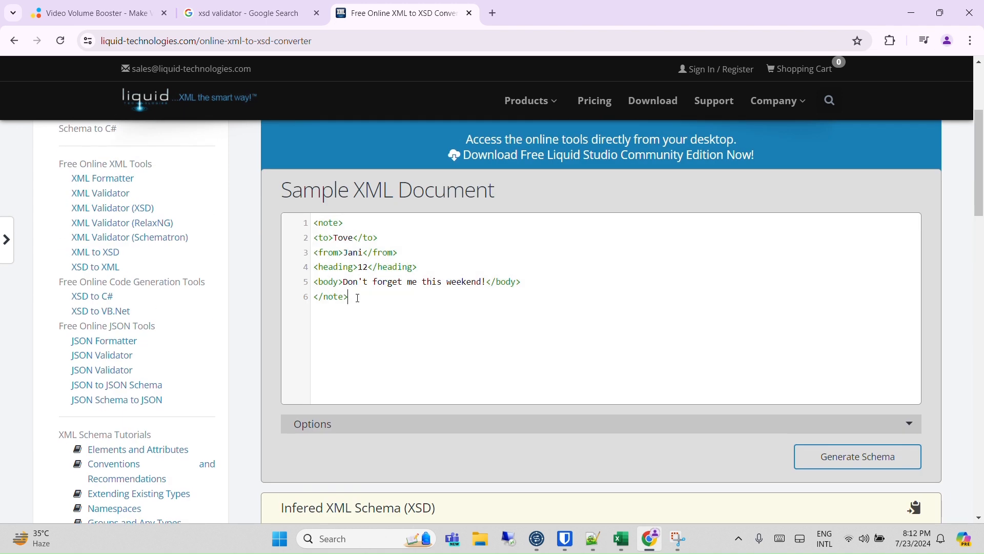
{"action": "left_click_drag", "start_coordinate": [369, 301], "coordinate": [319, 239]}
{"action": "scroll", "coordinate": [454, 335], "scroll_direction": "down", "scroll_amount": 3}
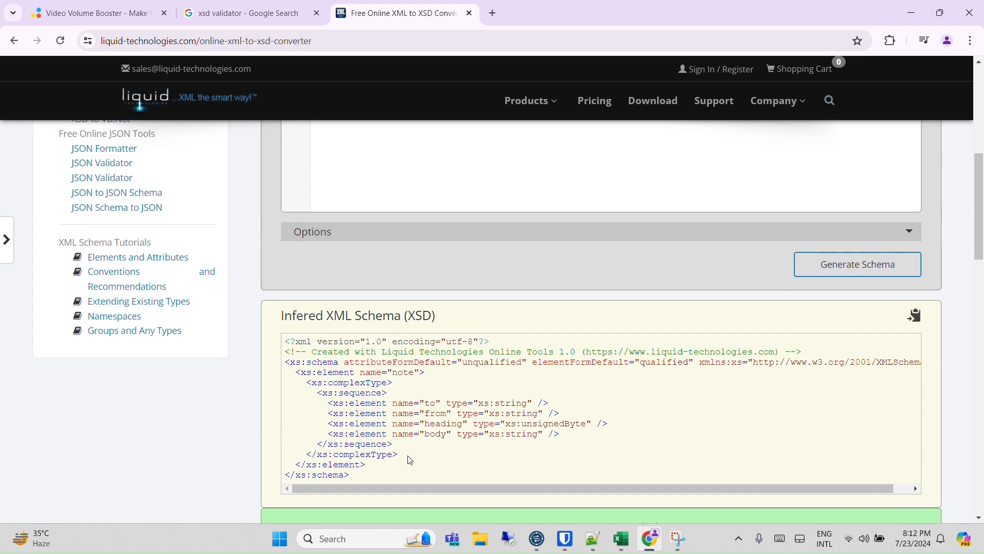
Step: Match the note root and its child elements in the sample XML to their definitions in the inferred schema
{"action": "double_click", "coordinate": [397, 404]}
{"action": "scroll", "coordinate": [390, 405], "scroll_direction": "up", "scroll_amount": 1}
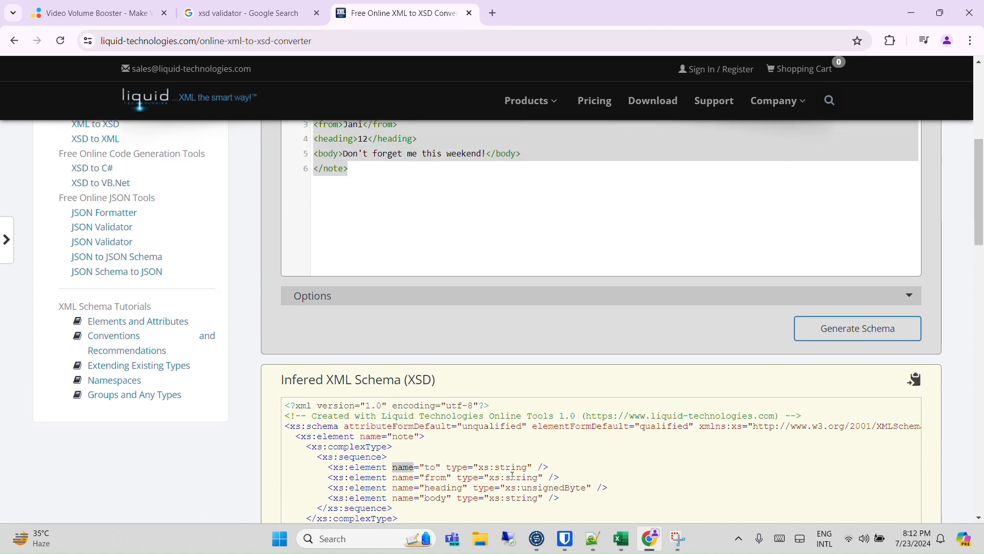
{"action": "scroll", "coordinate": [512, 475], "scroll_direction": "up", "scroll_amount": 4}
{"action": "left_click", "coordinate": [333, 385]}
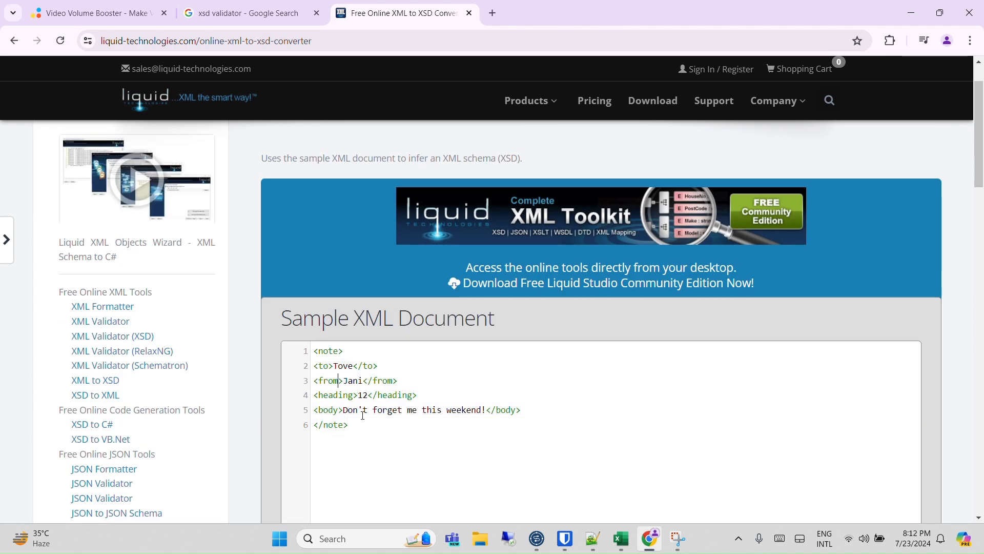
{"action": "scroll", "coordinate": [362, 415], "scroll_direction": "down", "scroll_amount": 6}
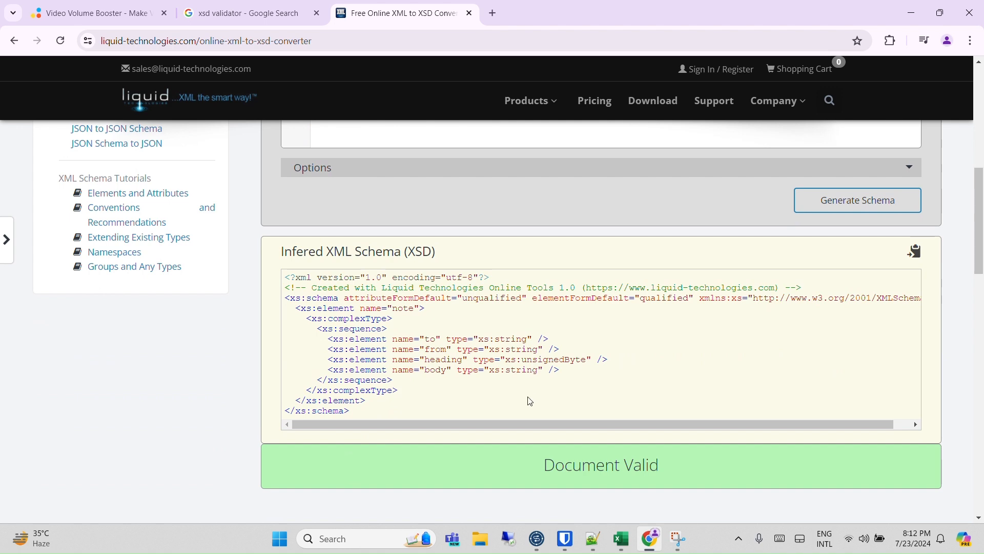
{"action": "double_click", "coordinate": [407, 306]}
{"action": "scroll", "coordinate": [453, 401], "scroll_direction": "up", "scroll_amount": 8}
{"action": "double_click", "coordinate": [329, 415]}
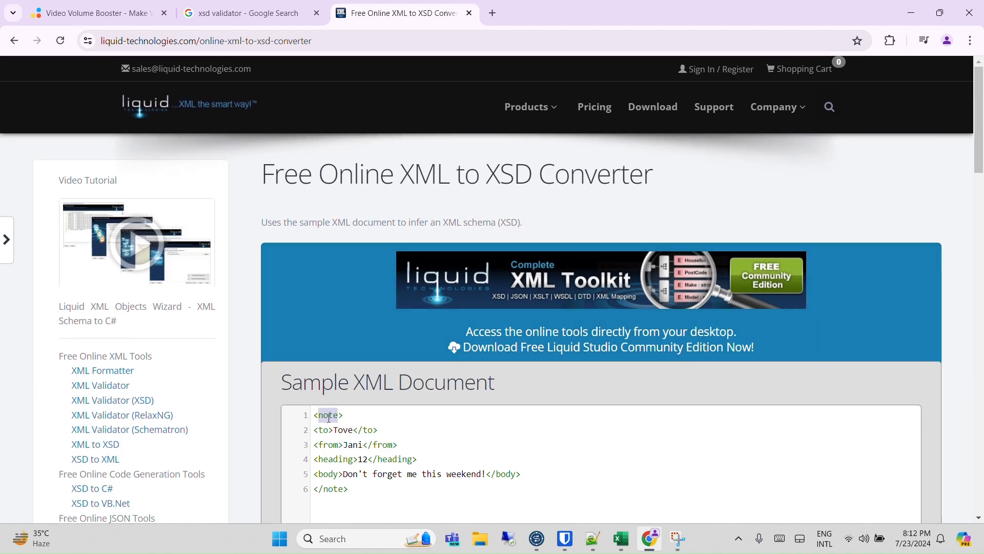
Step: Copy the whole inferred XSD schema and paste it into a new blank document in Notepad++
{"action": "scroll", "coordinate": [417, 443], "scroll_direction": "down", "scroll_amount": 8}
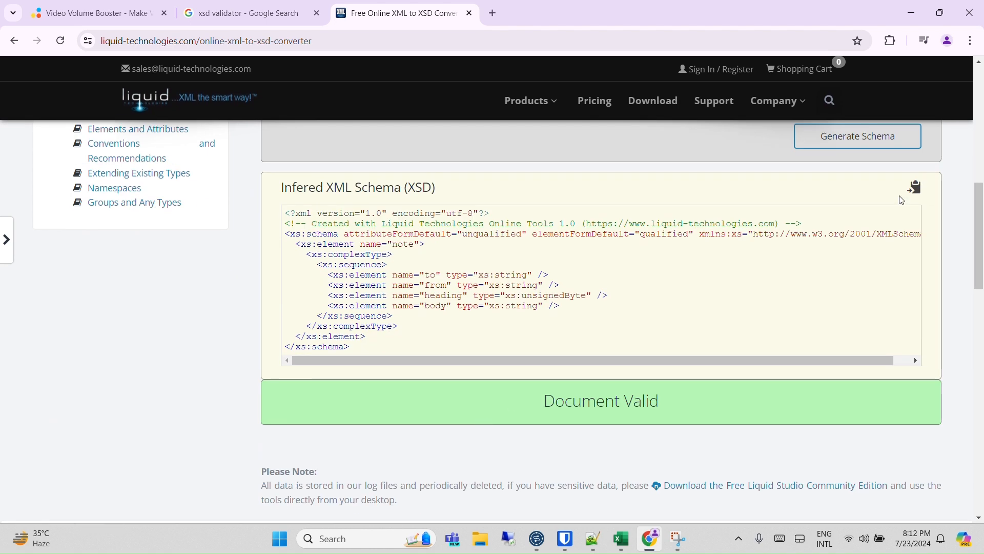
{"action": "left_click", "coordinate": [914, 186]}
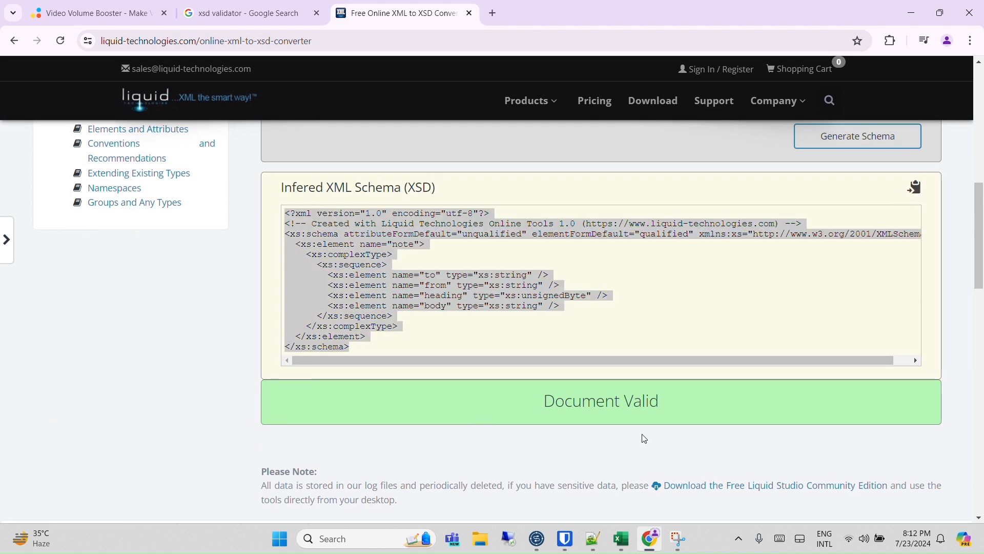
{"action": "left_click", "coordinate": [594, 544]}
{"action": "double_click", "coordinate": [240, 56]}
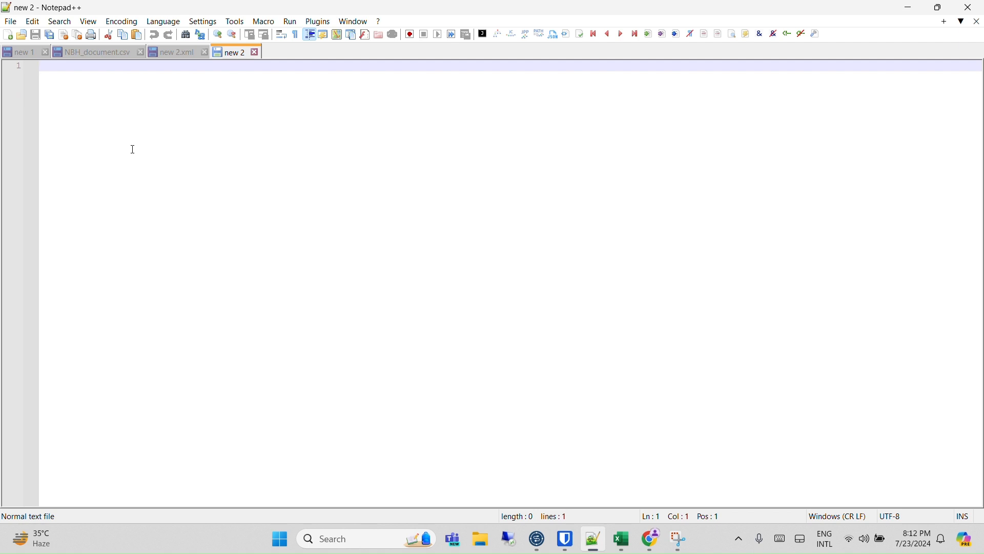
{"action": "key", "text": "ctrl+v"}
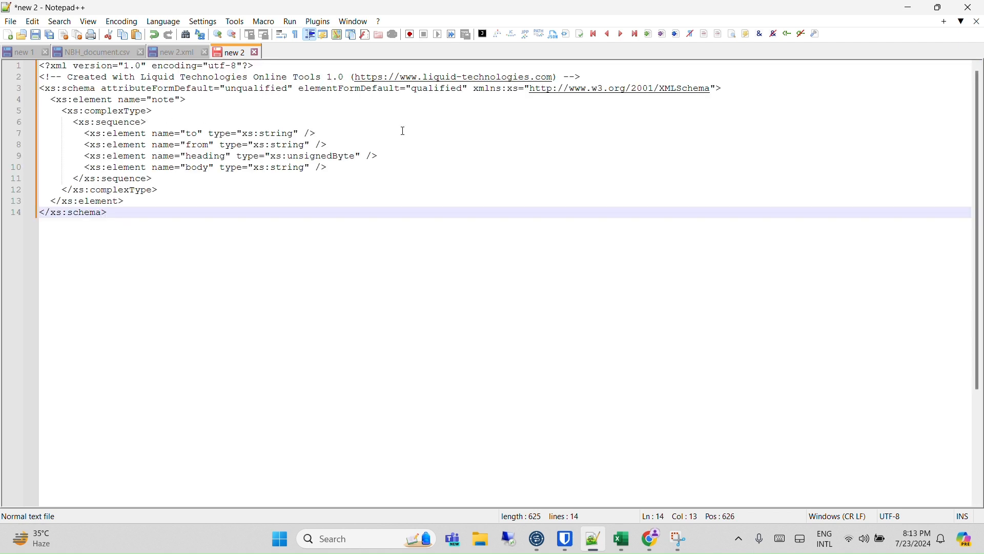
Step: Open the desktop file new 3.xsd in Notepad++ and close the untitled new 2 document without saving
{"action": "left_click", "coordinate": [910, 7]}
{"action": "left_click", "coordinate": [911, 8]}
{"action": "left_click", "coordinate": [914, 9]}
{"action": "left_click", "coordinate": [913, 8]}
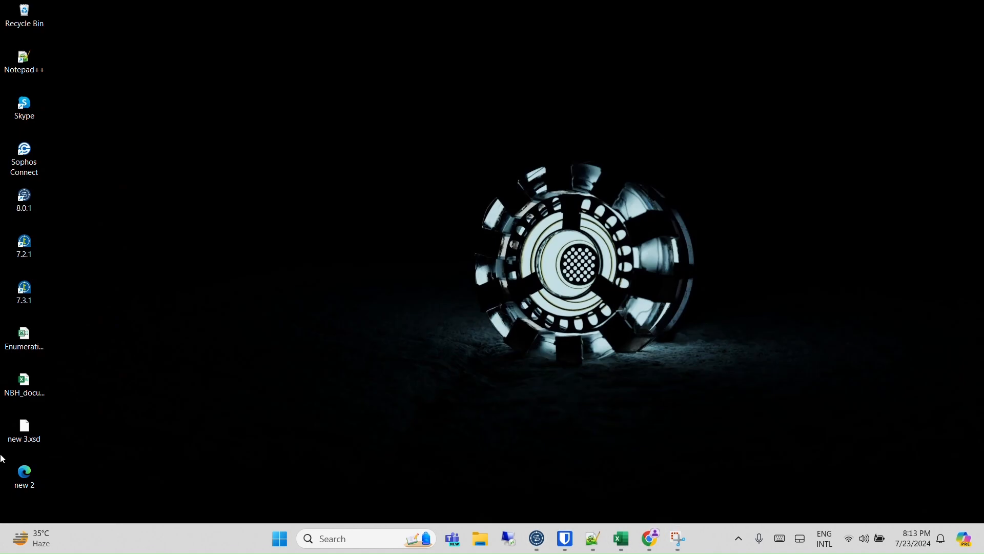
{"action": "right_click", "coordinate": [29, 426]}
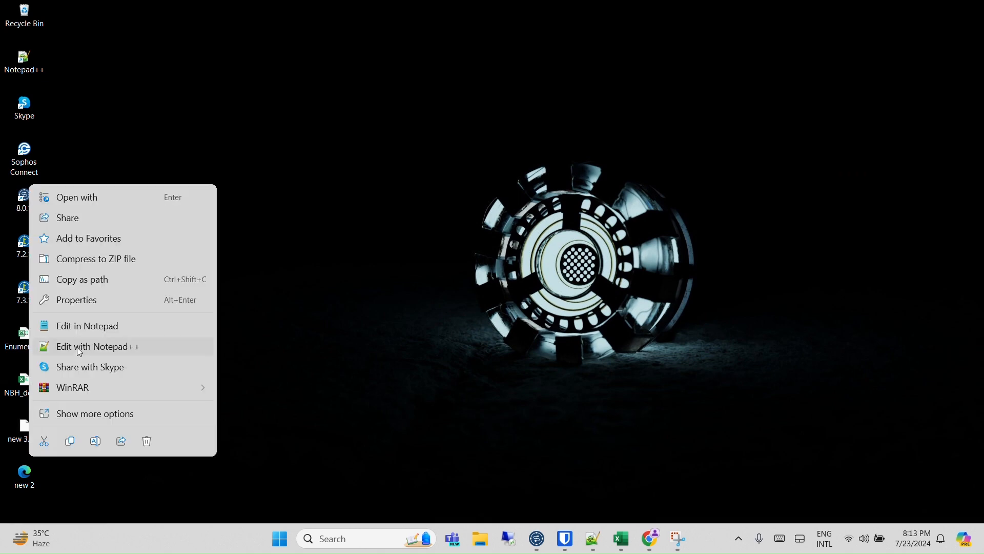
{"action": "left_click", "coordinate": [77, 346]}
{"action": "left_click_drag", "start_coordinate": [195, 235], "coordinate": [7, 65]}
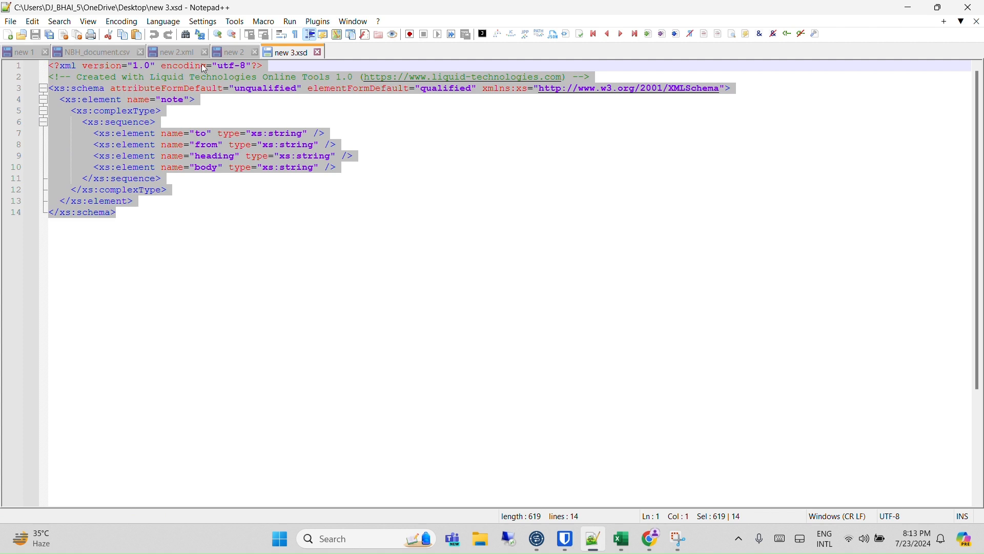
{"action": "left_click", "coordinate": [255, 52]}
{"action": "left_click", "coordinate": [510, 324]}
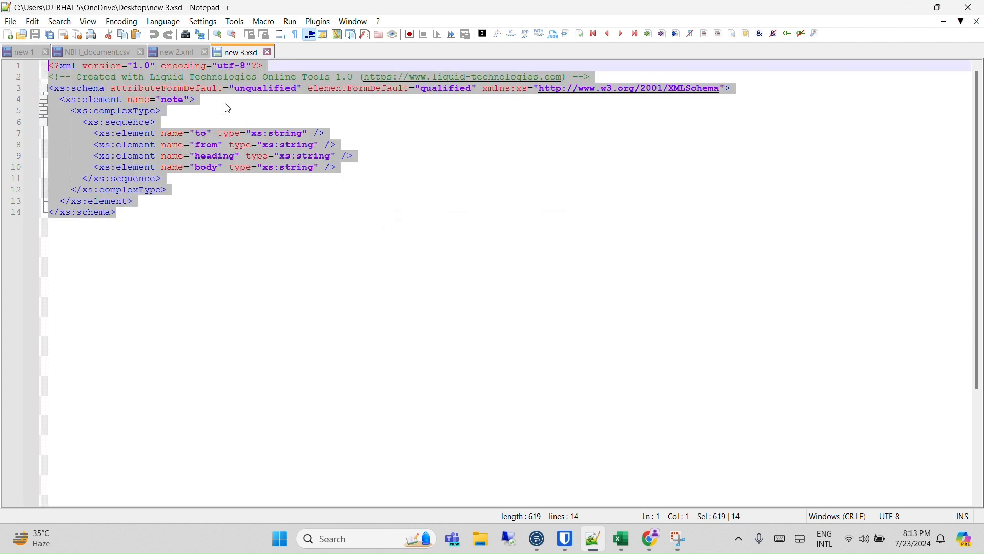
Step: Review the note XML in new 2.xml against the full schema text in new 3.xsd
{"action": "left_click", "coordinate": [190, 57]}
{"action": "left_click", "coordinate": [113, 123]}
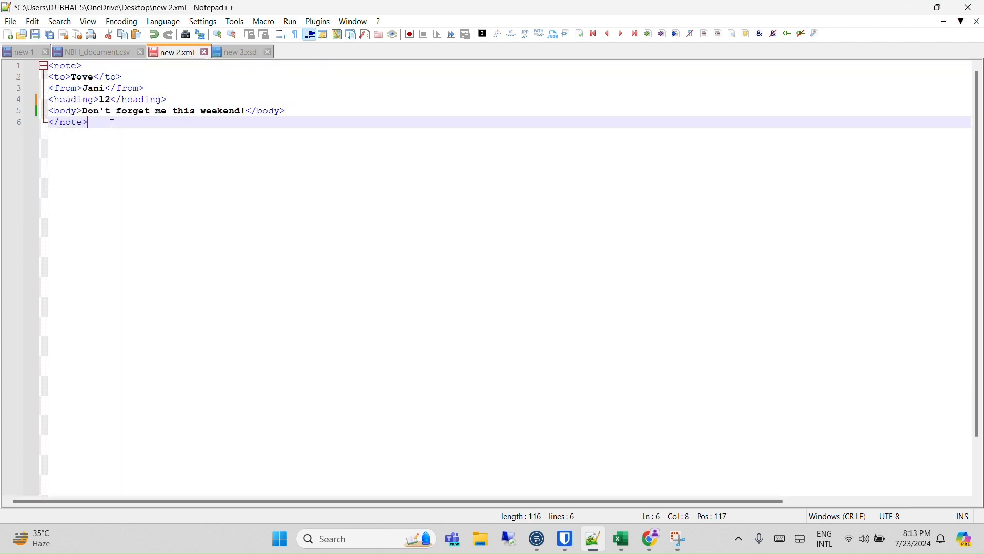
{"action": "left_click", "coordinate": [228, 59]}
{"action": "left_click", "coordinate": [174, 218]}
{"action": "left_click_drag", "start_coordinate": [174, 218], "coordinate": [7, 73]}
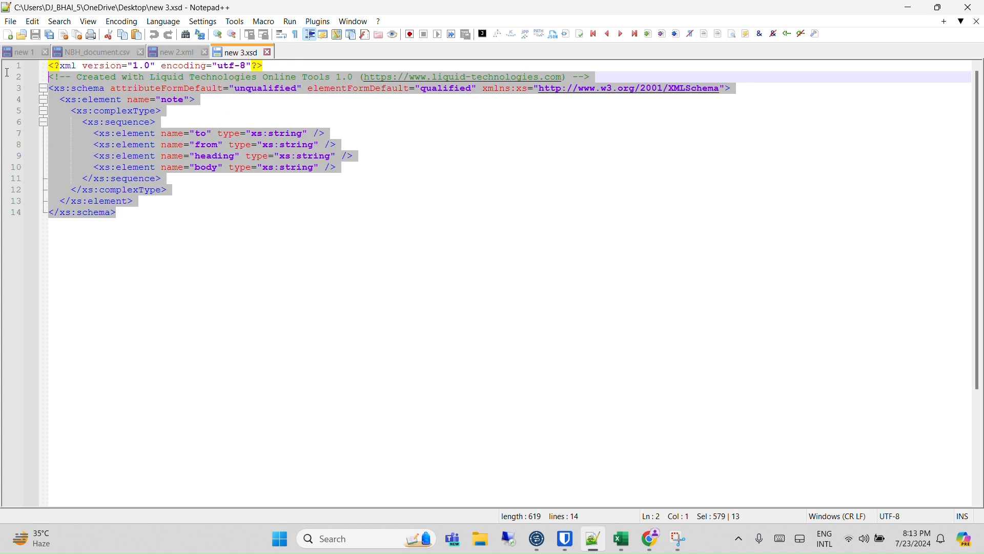
{"action": "left_click_drag", "start_coordinate": [8, 73], "coordinate": [10, 68]}
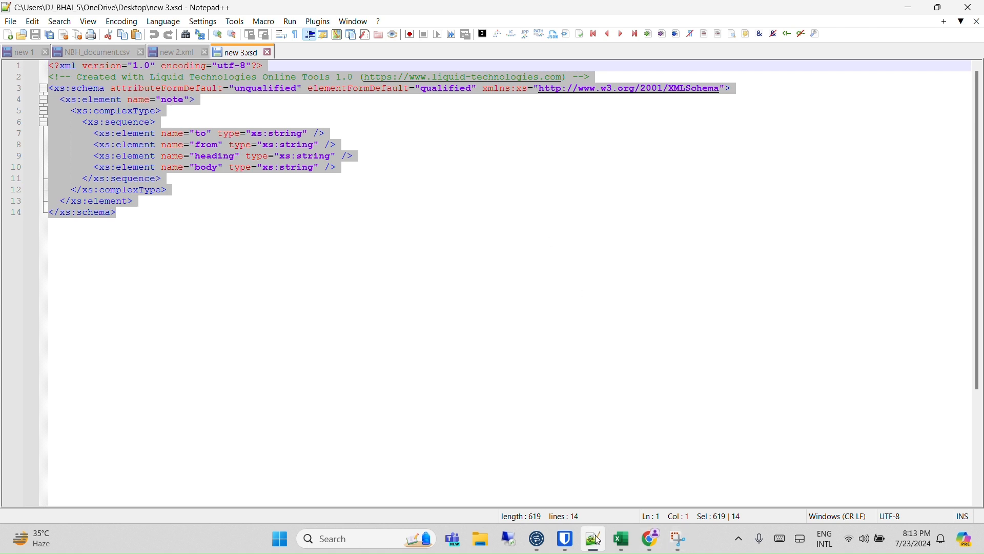
Step: Switch to Talend Open Studio and examine the valid and invalid XML display messages of tXSDValidator_2
{"action": "left_click", "coordinate": [539, 538]}
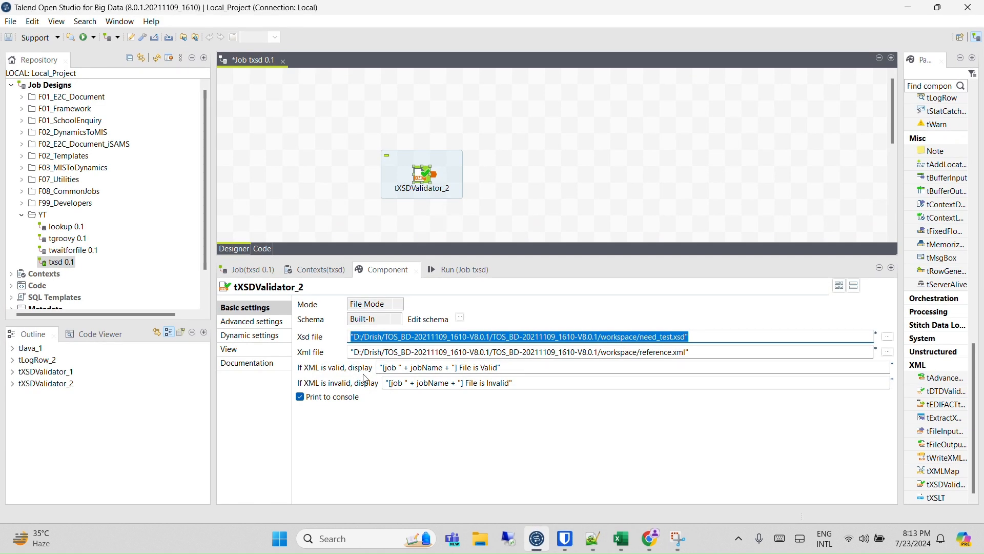
{"action": "left_click_drag", "start_coordinate": [502, 368], "coordinate": [388, 368]}
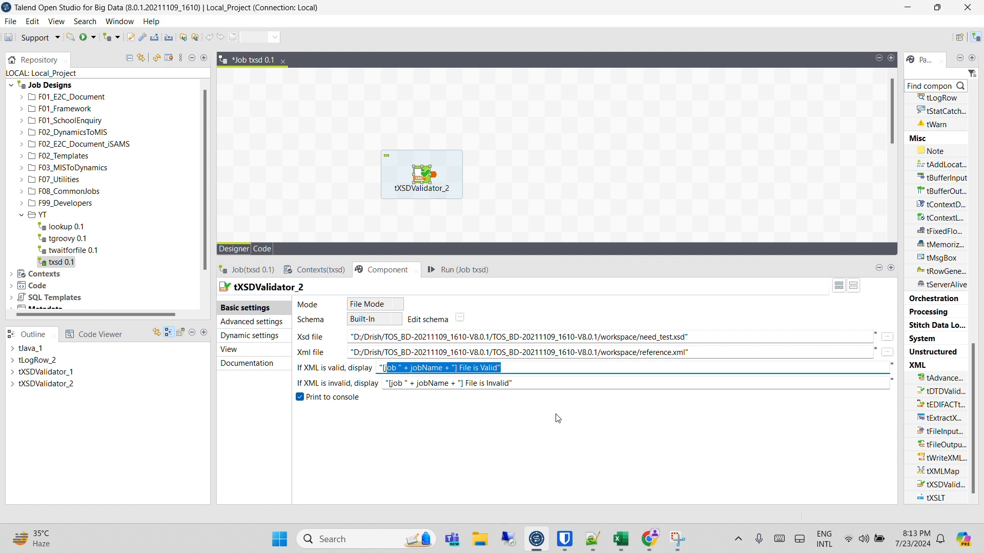
{"action": "left_click_drag", "start_coordinate": [533, 384], "coordinate": [277, 393]}
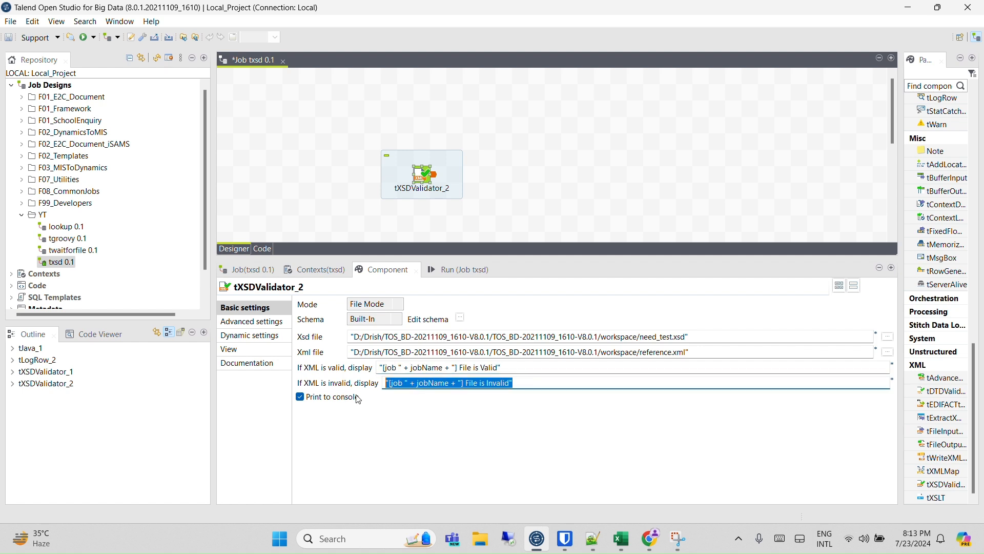
{"action": "left_click_drag", "start_coordinate": [503, 373], "coordinate": [354, 392]}
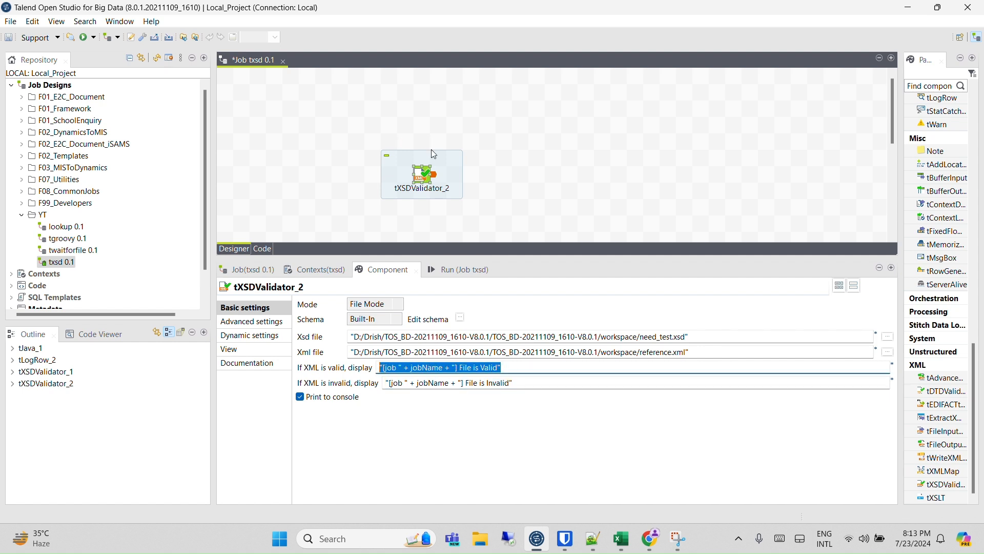
Step: Clear tXSDValidator_2's valid-XML message and delete that component from the job
{"action": "key", "text": "BackSpace"}
{"action": "left_click", "coordinate": [430, 178]}
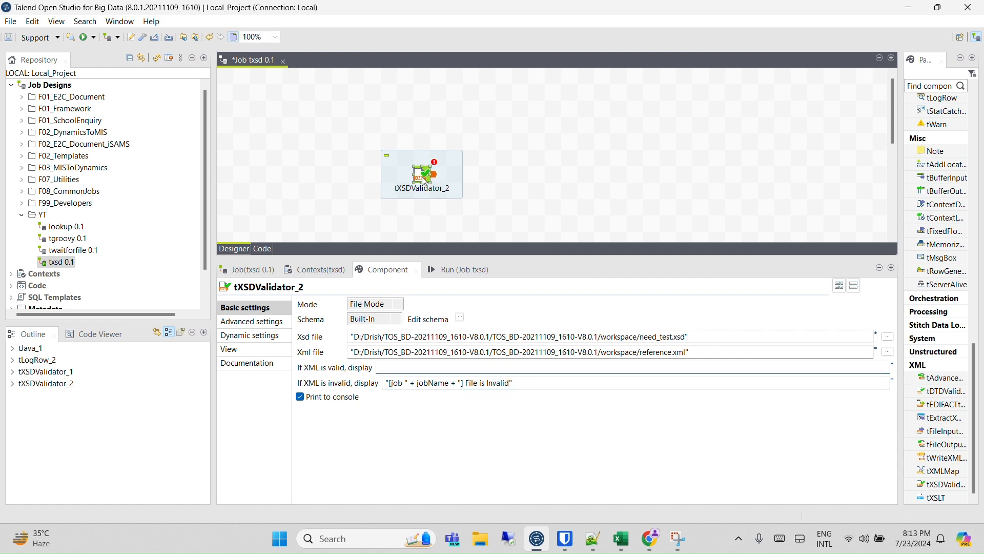
{"action": "key", "text": "Delete"}
Step: Show the settings of tXSDValidator_1 in the existing flow and review its Xsd file and Xml file paths
{"action": "scroll", "coordinate": [430, 191], "scroll_direction": "down", "scroll_amount": 3}
{"action": "left_click_drag", "start_coordinate": [430, 192], "coordinate": [412, 94]}
{"action": "left_click_drag", "start_coordinate": [598, 221], "coordinate": [616, 121]}
{"action": "left_click", "coordinate": [399, 225]}
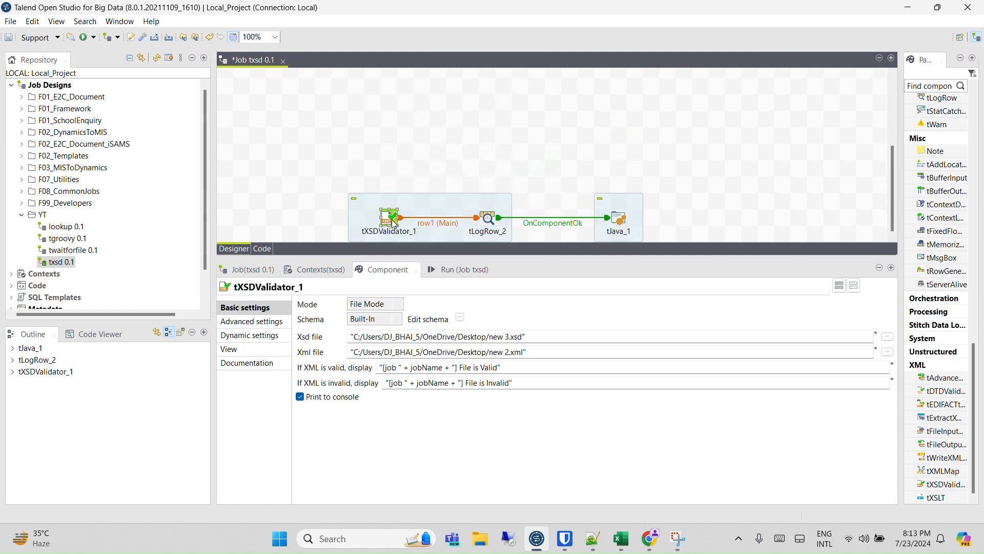
{"action": "left_click_drag", "start_coordinate": [530, 337], "coordinate": [340, 339]}
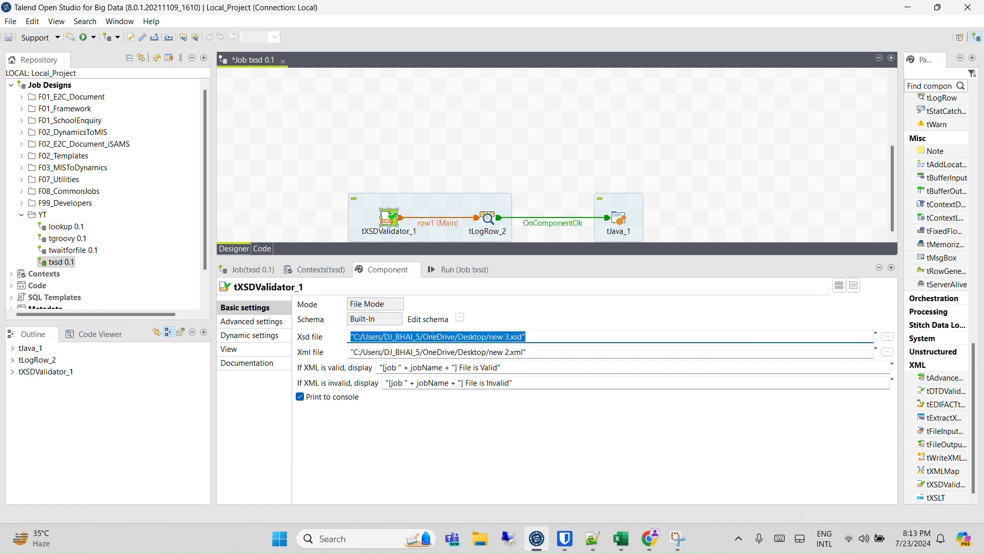
{"action": "left_click", "coordinate": [593, 540]}
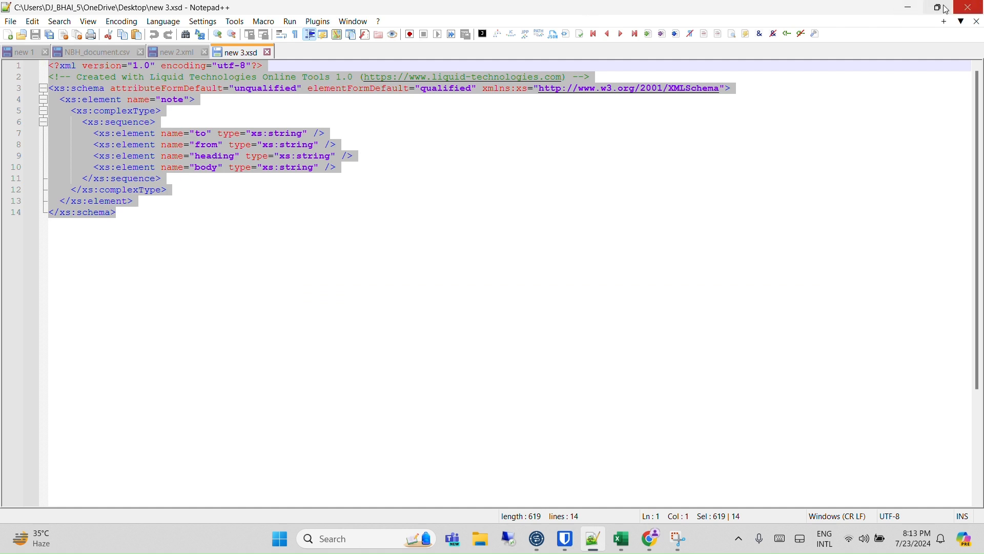
{"action": "left_click", "coordinate": [909, 7]}
{"action": "left_click_drag", "start_coordinate": [554, 352], "coordinate": [279, 349]}
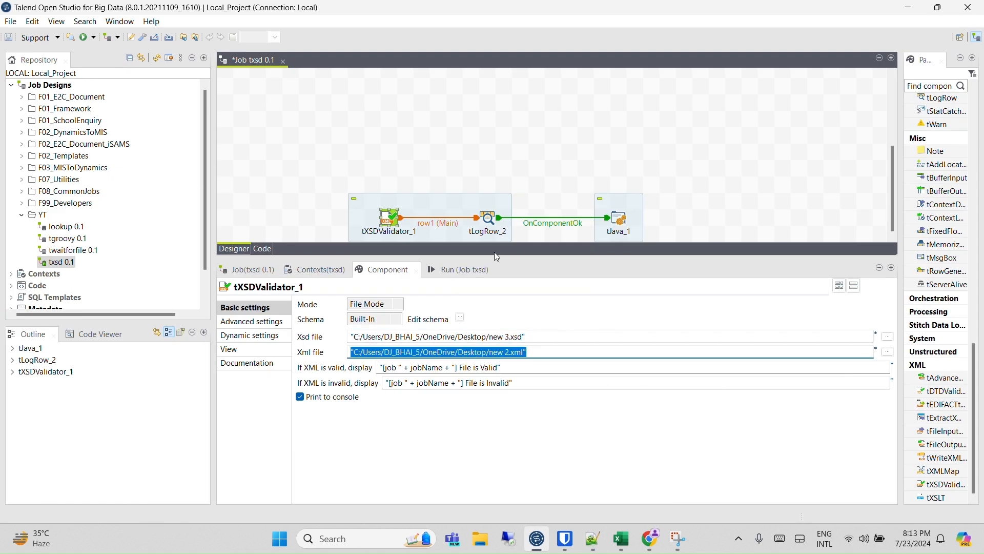
Step: Deactivate tJava_1 in the job and empty the run console of job txsd
{"action": "left_click_drag", "start_coordinate": [572, 189], "coordinate": [671, 239]}
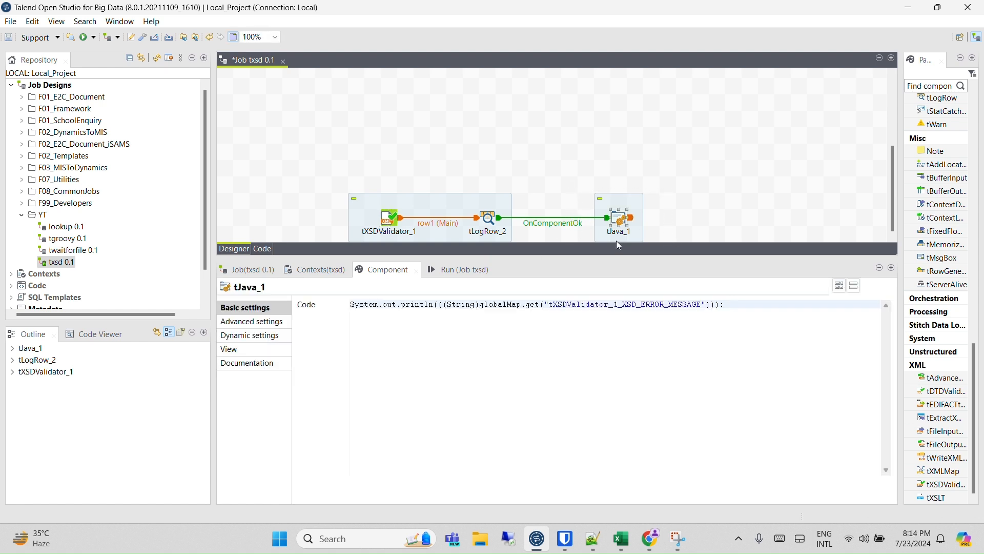
{"action": "right_click", "coordinate": [625, 213]}
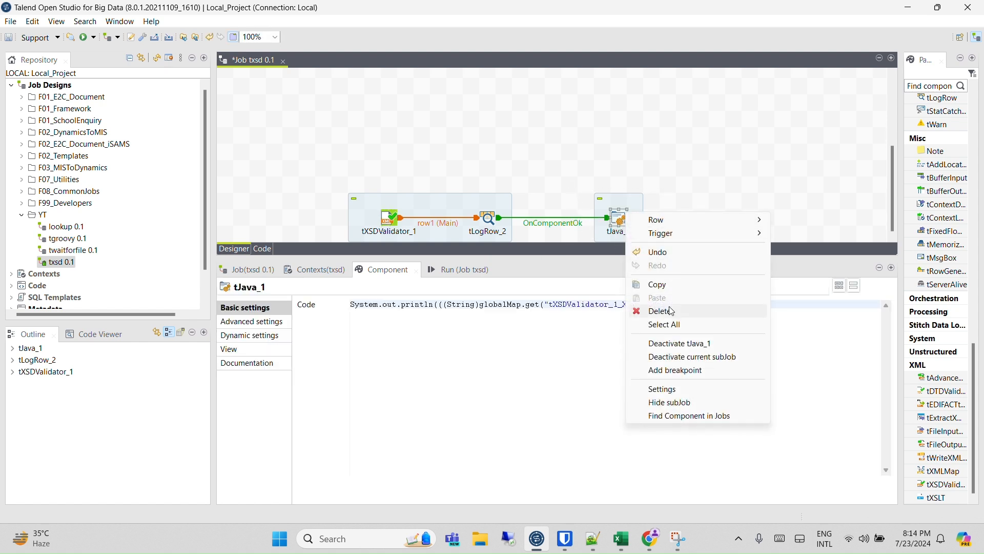
{"action": "left_click", "coordinate": [661, 343]}
{"action": "left_click", "coordinate": [459, 270]}
{"action": "left_click", "coordinate": [420, 319]}
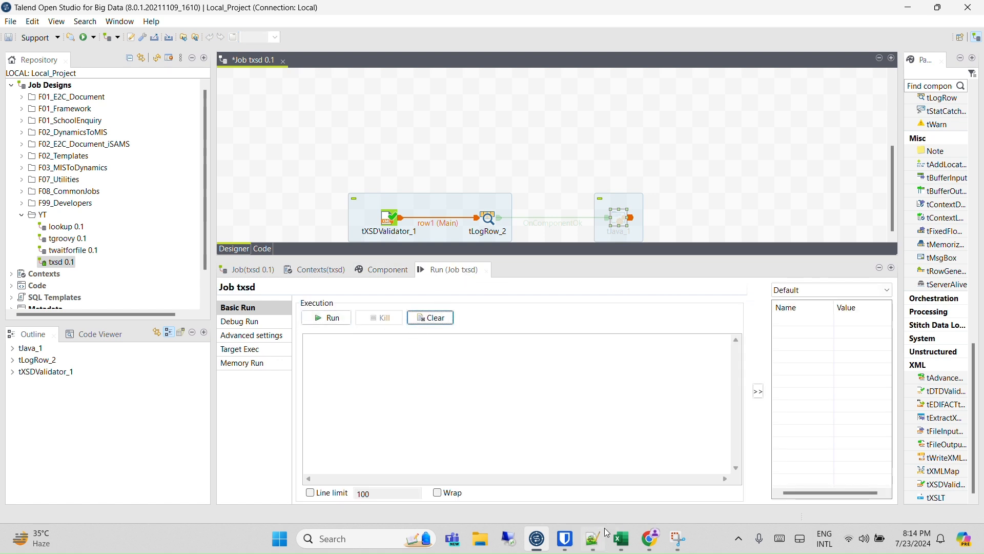
Step: Switch to Notepad++ and review the full note XML in new 2.xml
{"action": "left_click", "coordinate": [593, 538]}
{"action": "left_click", "coordinate": [186, 52]}
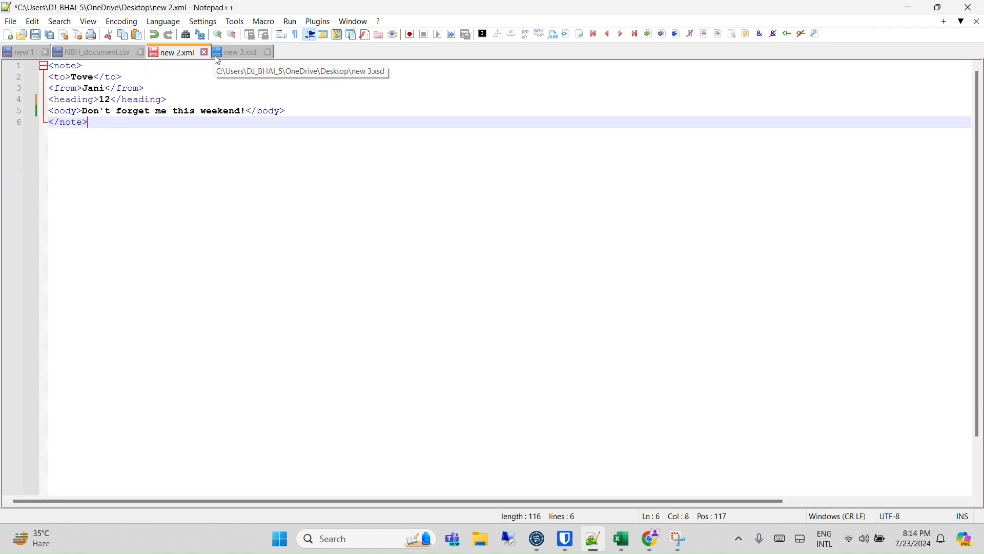
{"action": "left_click_drag", "start_coordinate": [171, 132], "coordinate": [34, 68]}
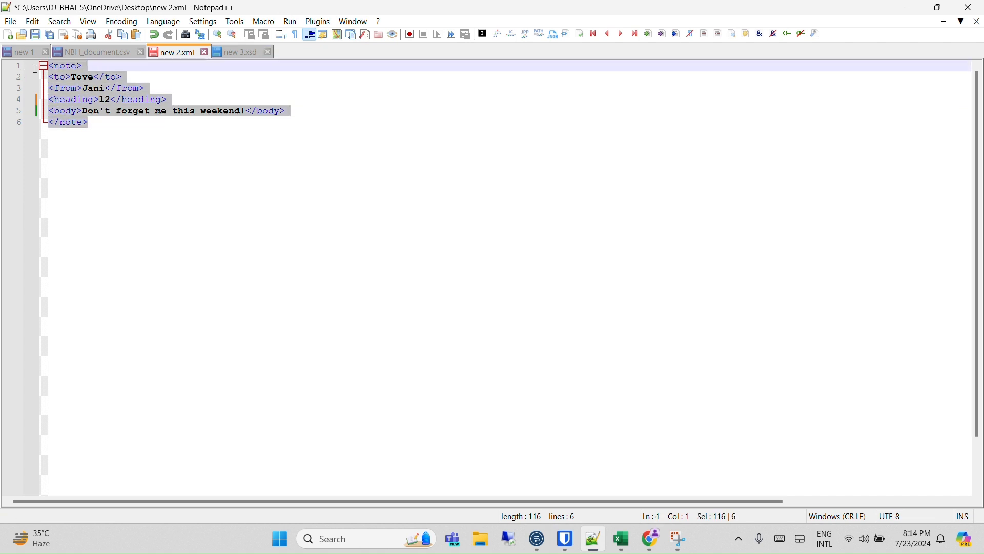
Step: Switch to Talend Open Studio, run job txsd and examine the schema error and every column of the tLogRow_2 output
{"action": "left_click", "coordinate": [537, 539]}
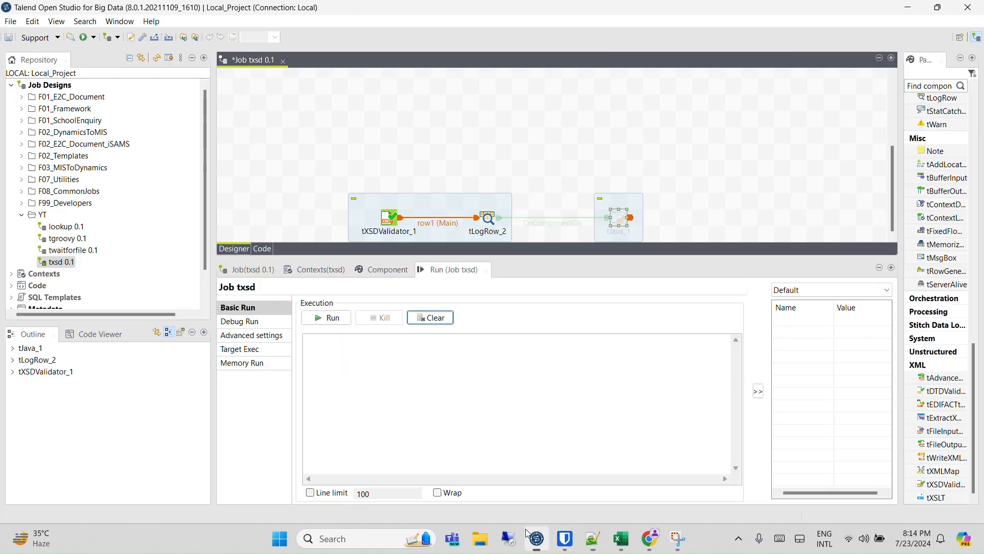
{"action": "left_click", "coordinate": [335, 318]}
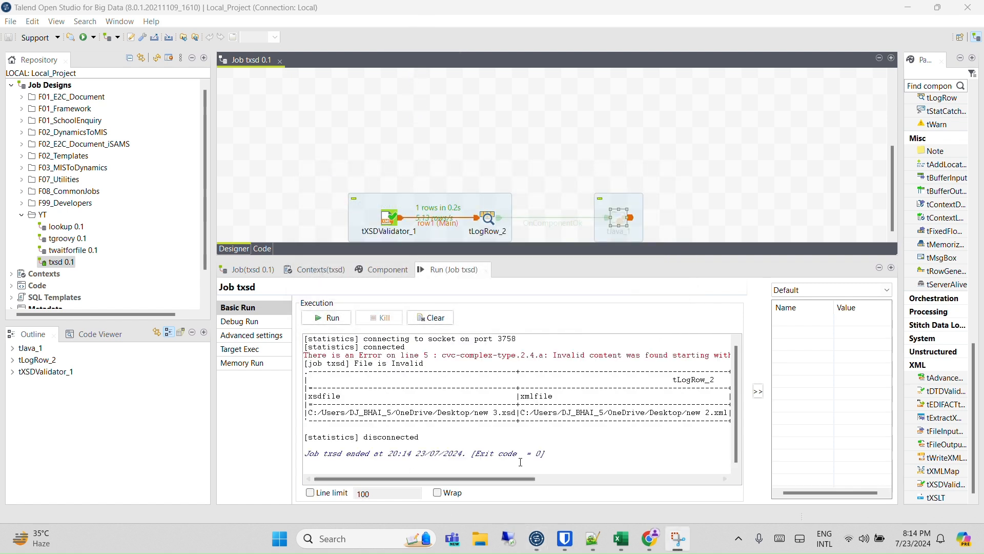
{"action": "mouse_move", "coordinate": [416, 479]}
{"action": "left_mouse_down"}
{"action": "mouse_move", "coordinate": [423, 469]}
{"action": "mouse_move", "coordinate": [402, 468]}
{"action": "left_mouse_up"}
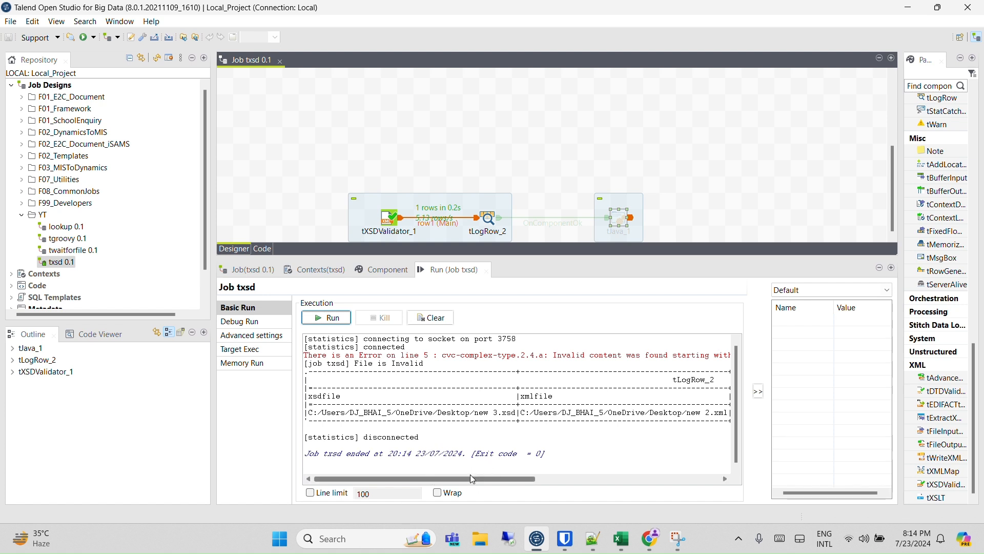
{"action": "mouse_move", "coordinate": [470, 475]}
{"action": "left_mouse_down"}
{"action": "mouse_move", "coordinate": [543, 471]}
{"action": "mouse_move", "coordinate": [469, 474]}
{"action": "left_mouse_up"}
{"action": "left_click_drag", "start_coordinate": [395, 420], "coordinate": [497, 417]}
{"action": "left_click_drag", "start_coordinate": [466, 479], "coordinate": [580, 477]}
{"action": "left_click_drag", "start_coordinate": [472, 413], "coordinate": [589, 415]}
{"action": "left_click_drag", "start_coordinate": [569, 479], "coordinate": [622, 479]}
{"action": "left_click_drag", "start_coordinate": [563, 413], "coordinate": [712, 414]}
{"action": "mouse_move", "coordinate": [663, 474]}
{"action": "left_mouse_down"}
{"action": "mouse_move", "coordinate": [682, 478]}
{"action": "mouse_move", "coordinate": [659, 472]}
{"action": "left_mouse_up"}
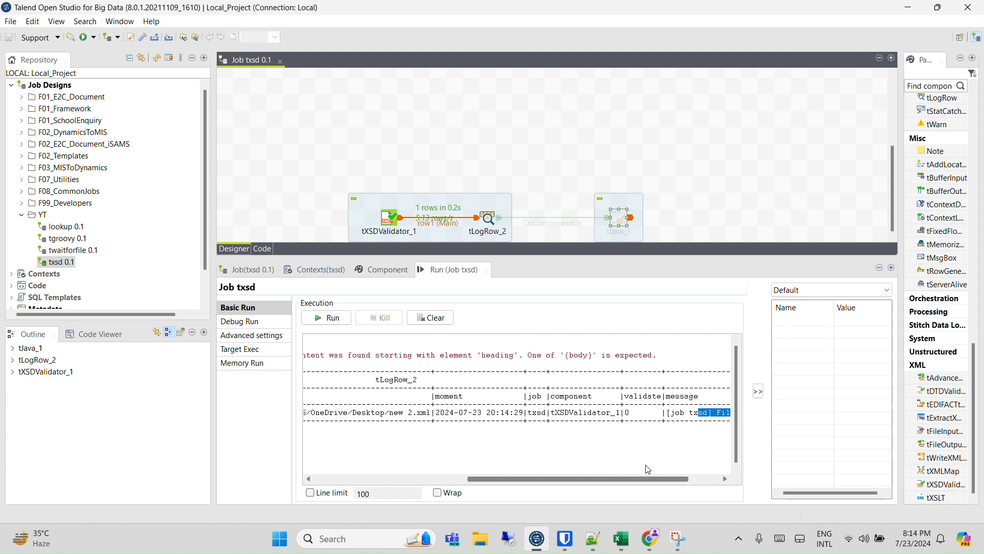
{"action": "left_click", "coordinate": [495, 358]}
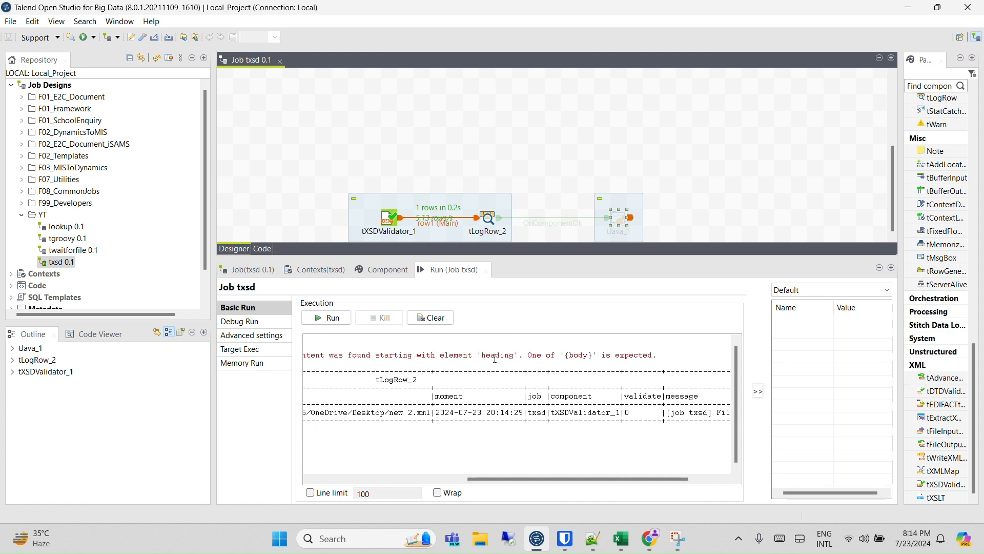
{"action": "left_click_drag", "start_coordinate": [511, 487], "coordinate": [449, 487]}
Step: Switch to Notepad++ and clear the text selection in new 2.xml
{"action": "left_click", "coordinate": [593, 538]}
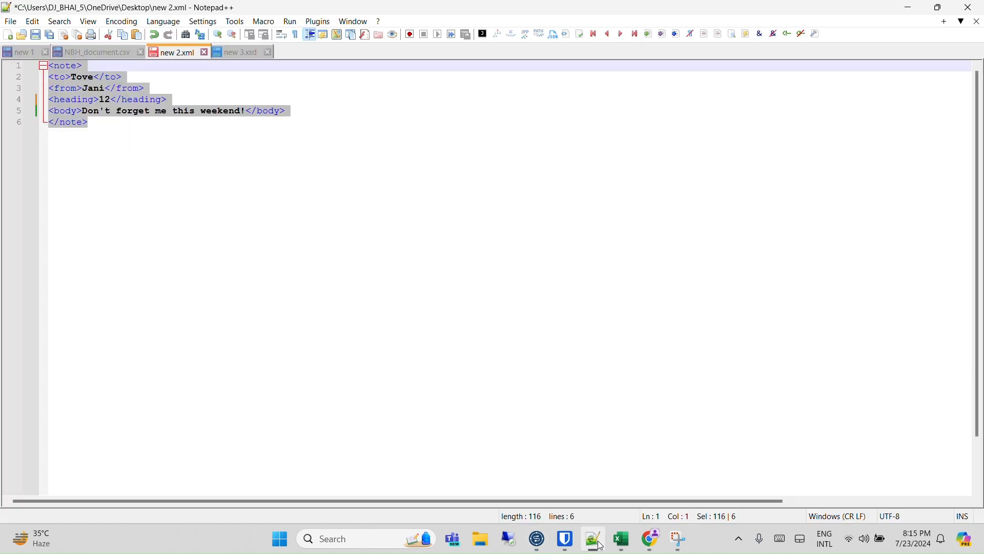
{"action": "left_click", "coordinate": [124, 139]}
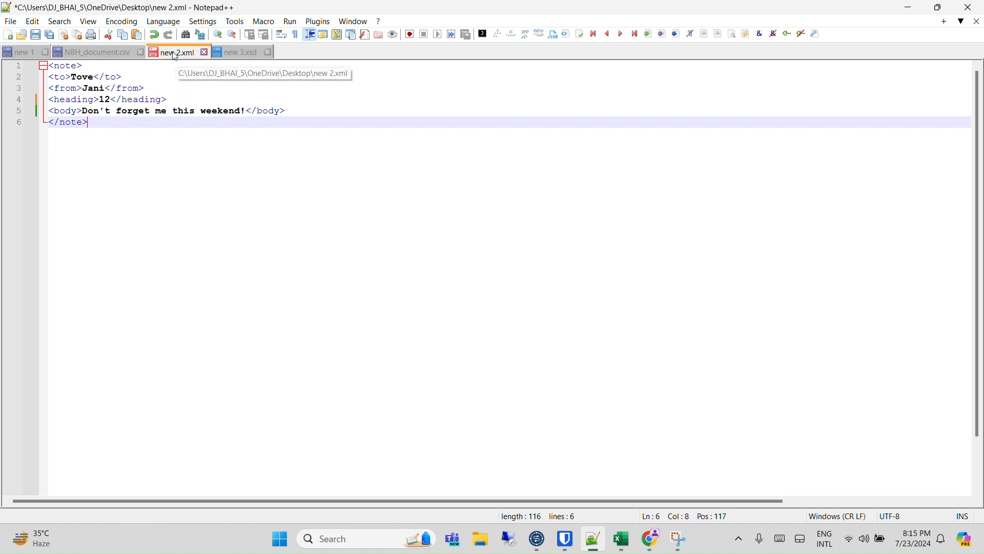
{"action": "left_click", "coordinate": [168, 98]}
{"action": "key", "text": "Return"}
{"action": "type", "text": "<heading>12</heading>"}
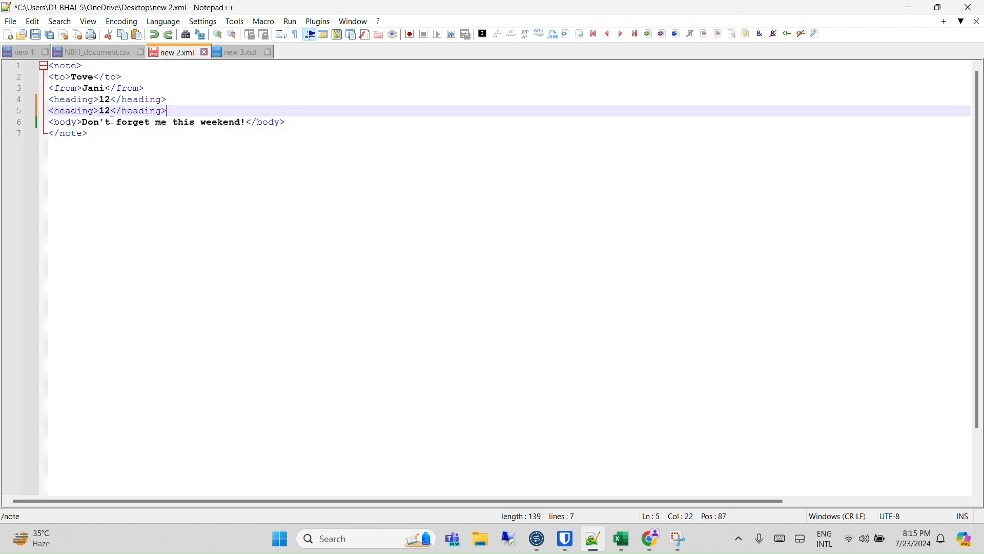
{"action": "key", "text": "ctrl+z"}
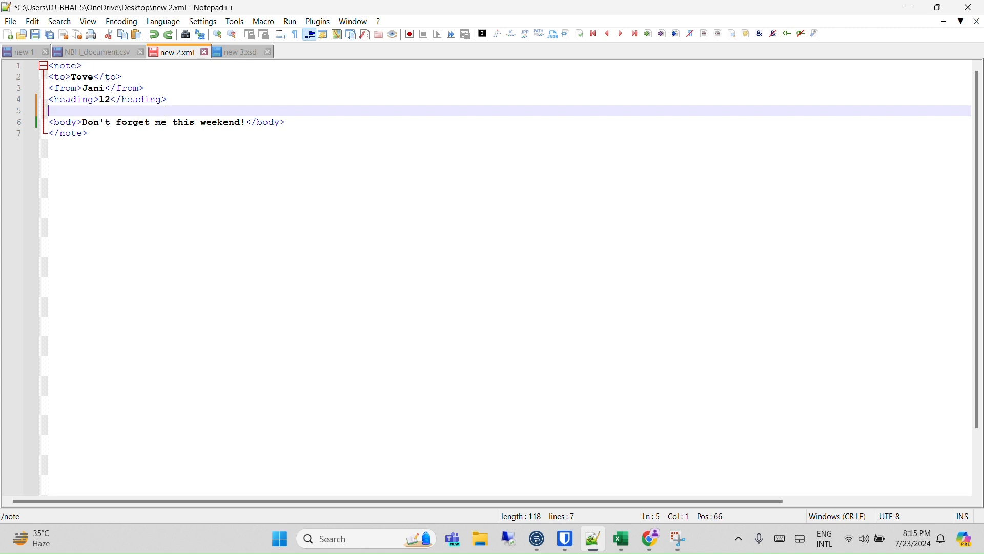
{"action": "key", "text": "ctrl+z"}
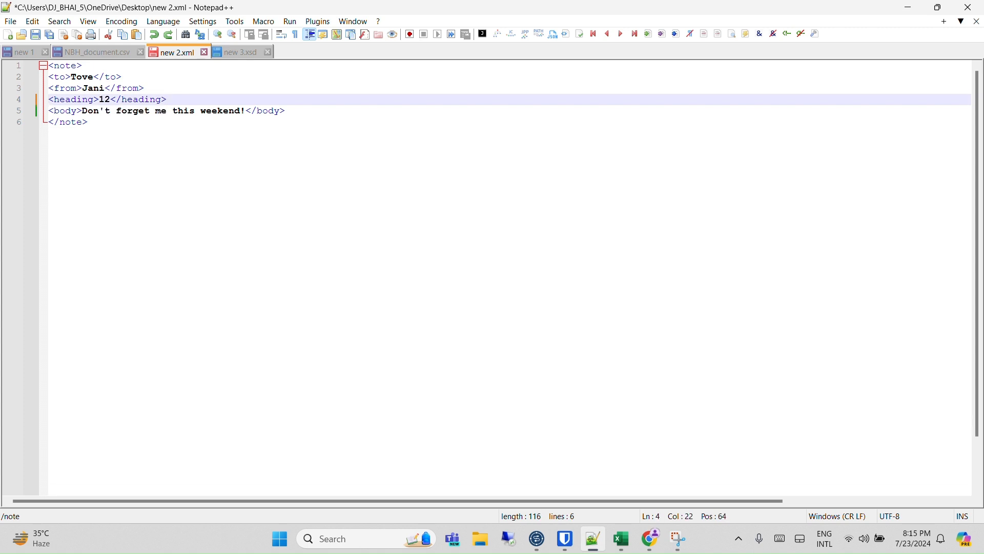
Step: Save new 2.xml, rerun job txsd in Talend Open Studio and check the validation message in the console
{"action": "key", "text": "ctrl+s"}
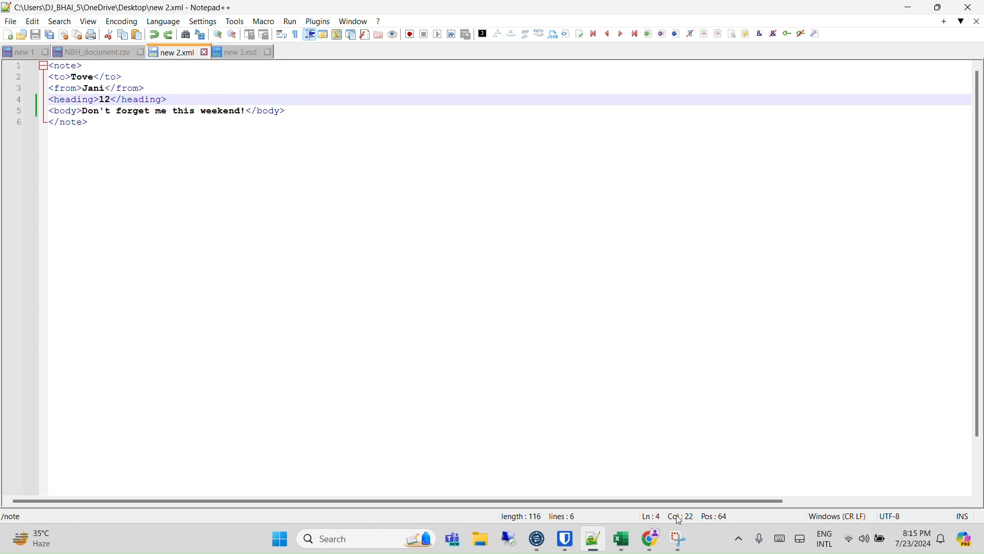
{"action": "left_click", "coordinate": [537, 539]}
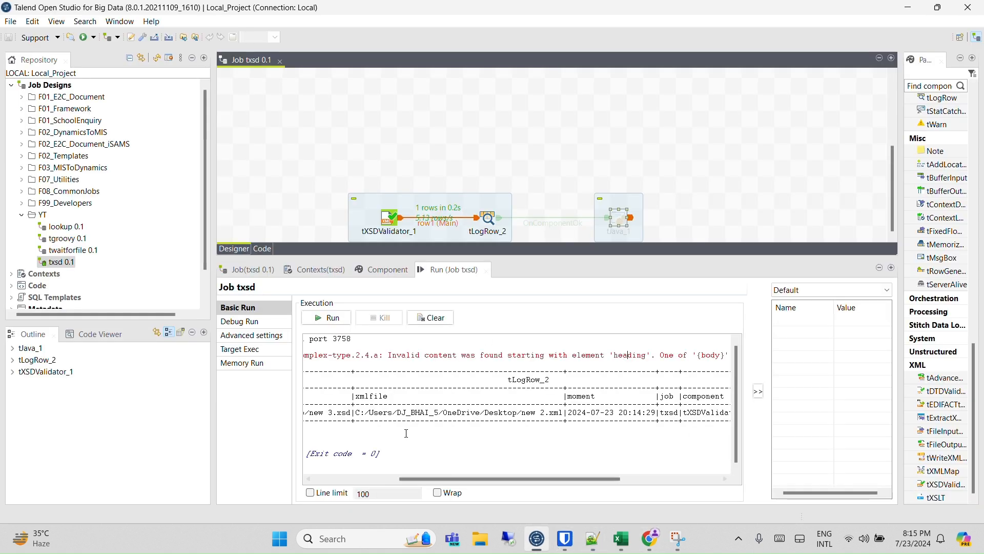
{"action": "left_click", "coordinate": [319, 318]}
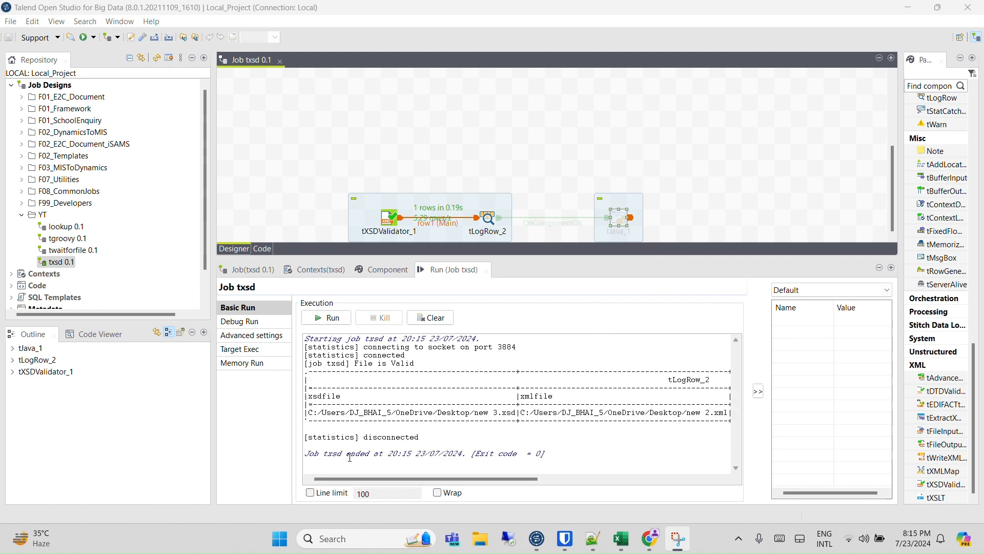
{"action": "left_click_drag", "start_coordinate": [357, 365], "coordinate": [414, 364]}
Step: Switch to Notepad++, duplicate the body line below the heading line in new 2.xml and save the file
{"action": "left_click", "coordinate": [593, 539]}
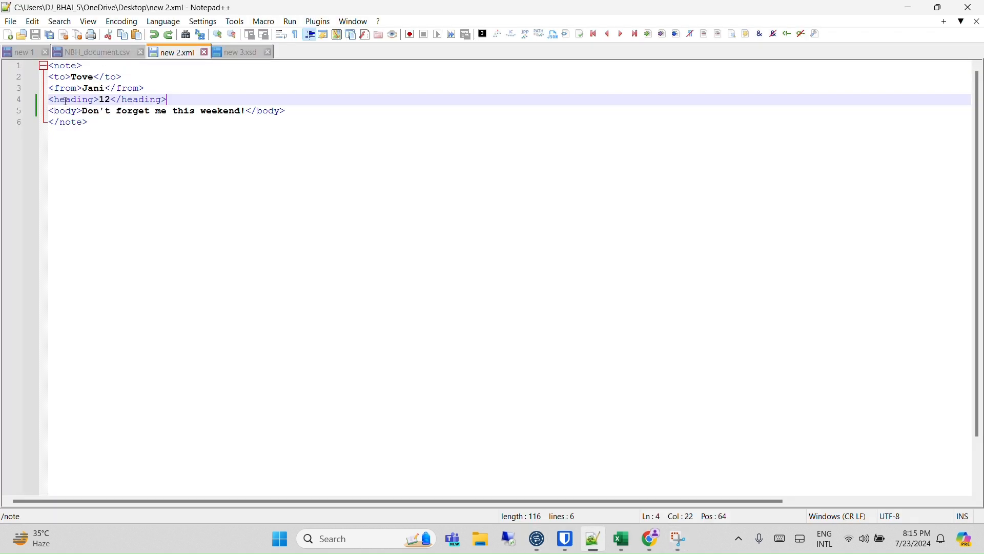
{"action": "key", "text": "Return"}
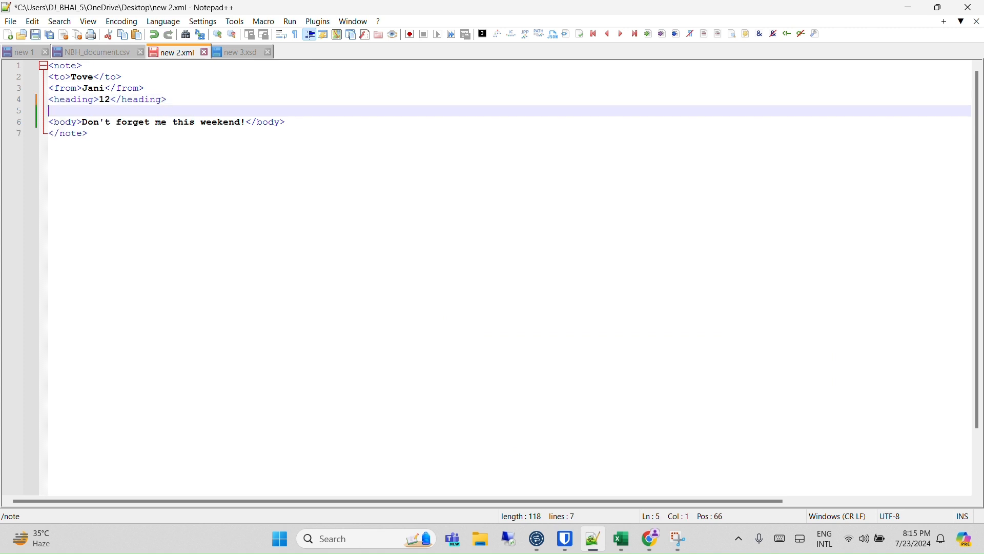
{"action": "left_click_drag", "start_coordinate": [287, 123], "coordinate": [29, 128]}
{"action": "key", "text": "ctrl+c"}
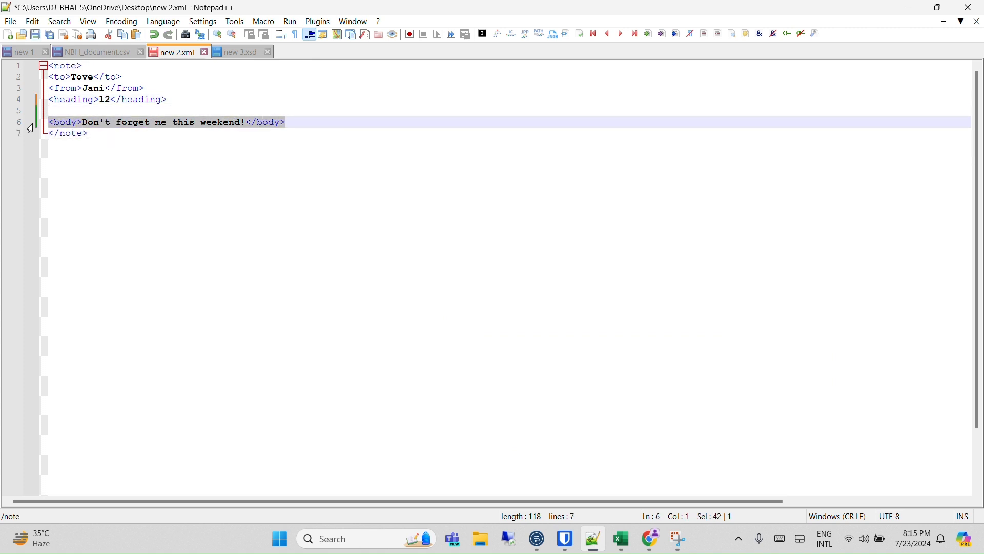
{"action": "left_click", "coordinate": [57, 113]}
{"action": "key", "text": "ctrl+v"}
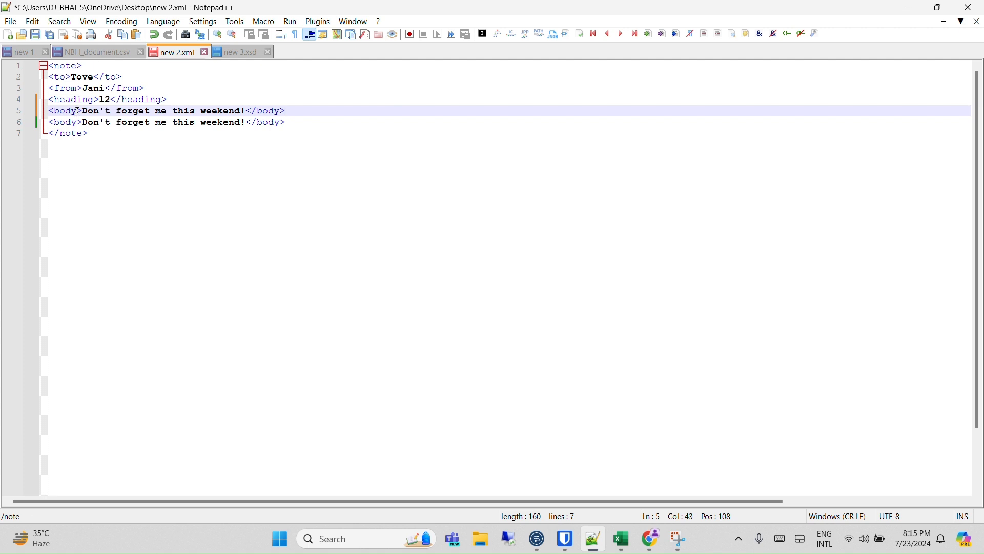
{"action": "key", "text": "ctrl+s"}
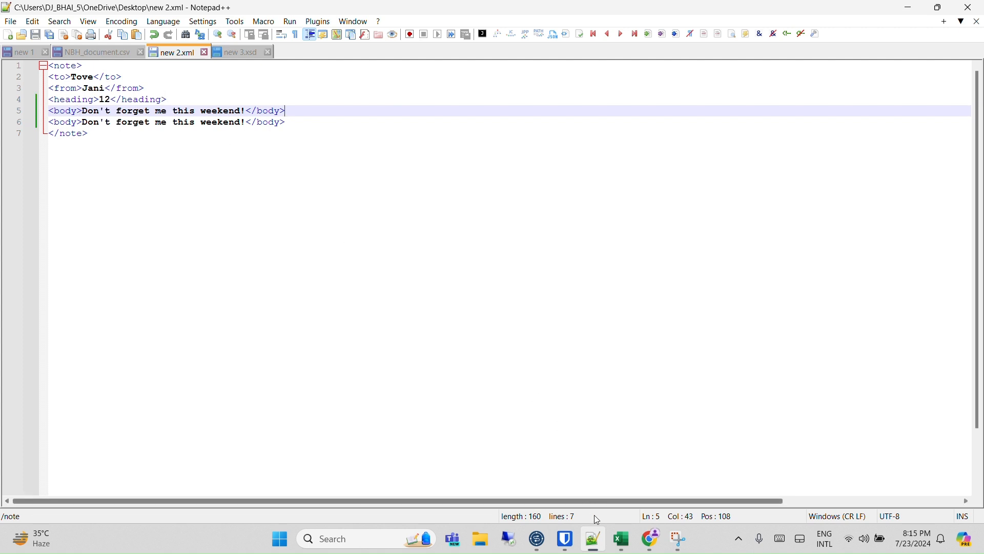
Step: Check the element definitions in new 3.xsd and return to the note XML in new 2.xml
{"action": "left_click", "coordinate": [537, 542]}
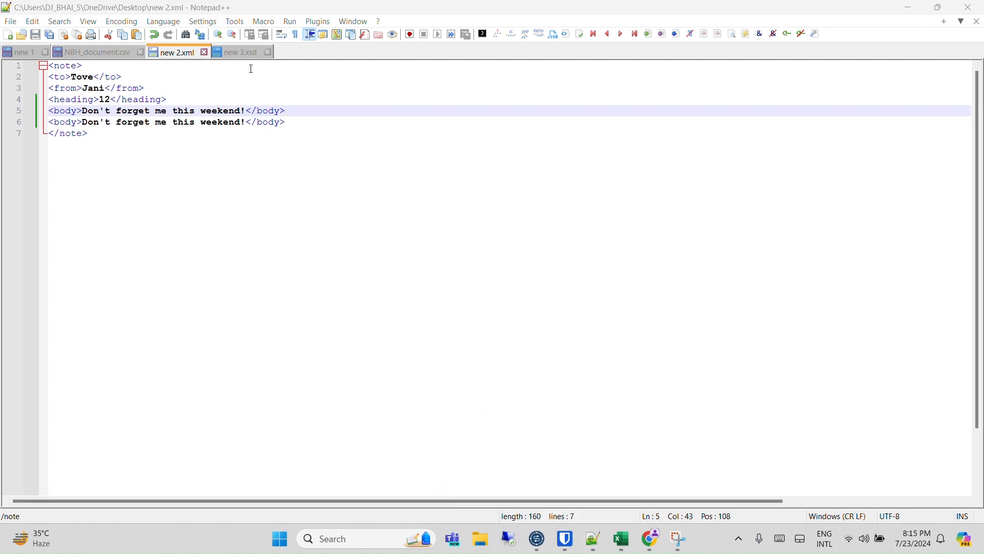
{"action": "left_click", "coordinate": [240, 53]}
{"action": "left_click", "coordinate": [212, 157]}
{"action": "left_click_drag", "start_coordinate": [339, 167], "coordinate": [86, 169]}
{"action": "left_click", "coordinate": [192, 53]}
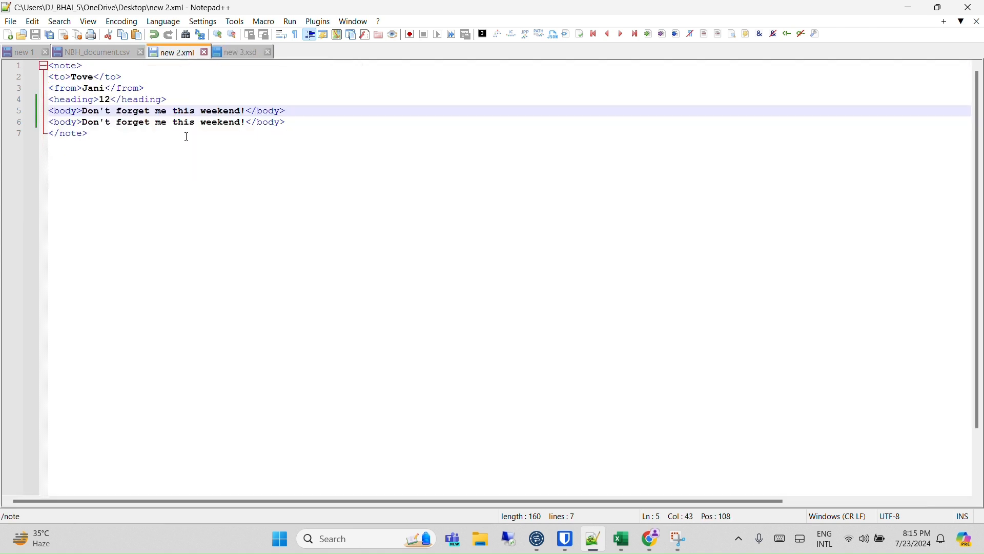
Step: Switch to Talend Open Studio, rerun job txsd and examine the validation message and the full schema error text
{"action": "left_click", "coordinate": [537, 538]}
{"action": "left_click", "coordinate": [328, 322]}
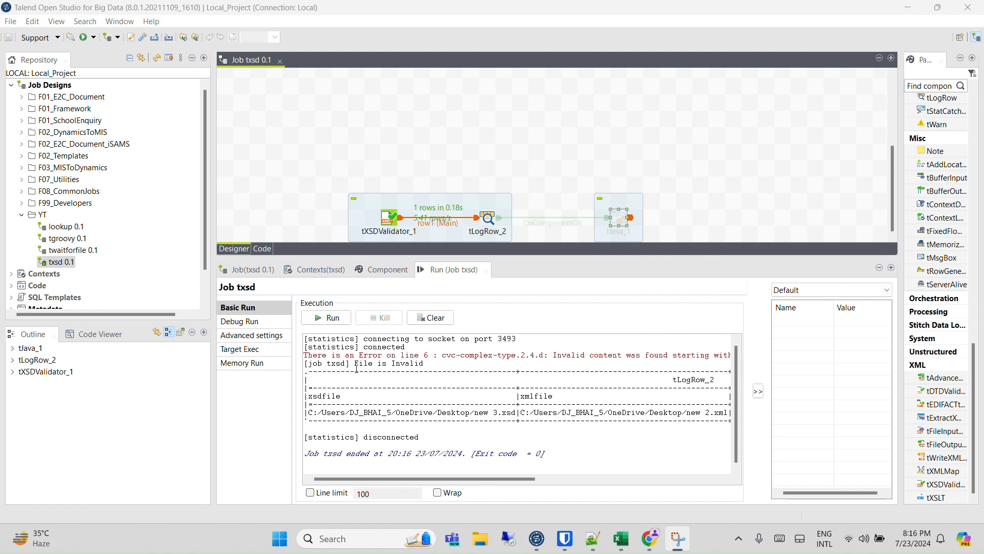
{"action": "left_click_drag", "start_coordinate": [355, 363], "coordinate": [425, 364]}
{"action": "left_click_drag", "start_coordinate": [424, 479], "coordinate": [549, 478]}
{"action": "left_click_drag", "start_coordinate": [551, 357], "coordinate": [575, 357]}
{"action": "left_click", "coordinate": [547, 356]}
{"action": "left_click_drag", "start_coordinate": [589, 479], "coordinate": [483, 477]}
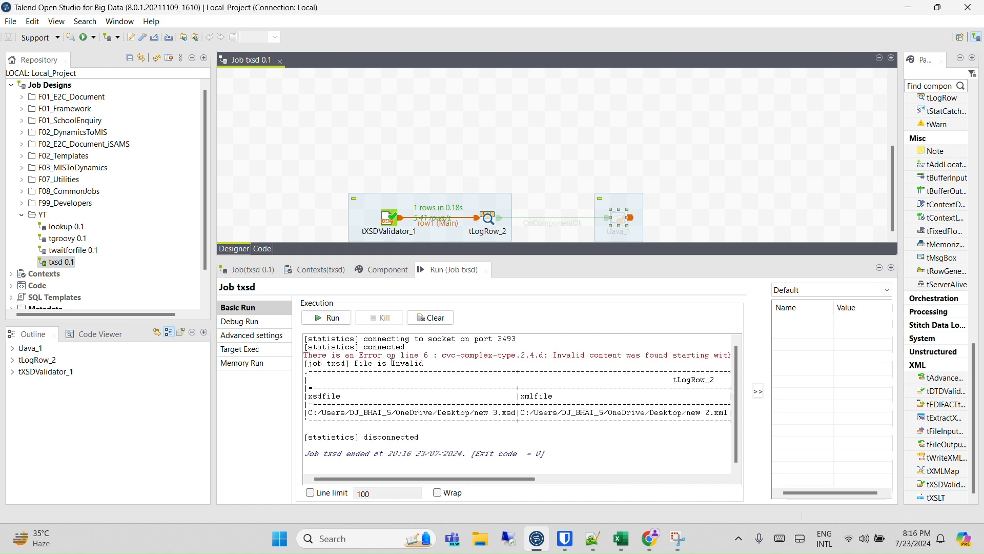
{"action": "left_click_drag", "start_coordinate": [373, 357], "coordinate": [712, 354]}
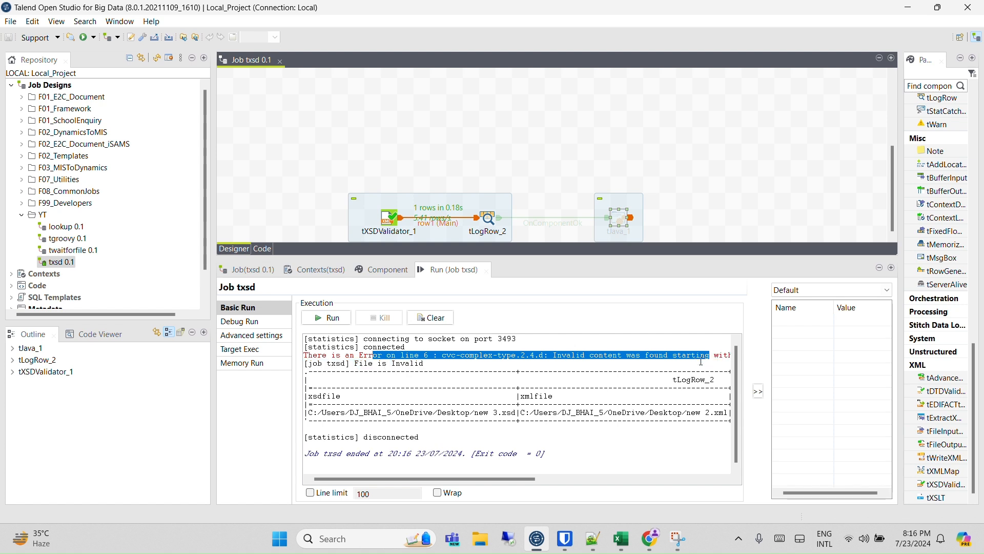
{"action": "left_click", "coordinate": [702, 361]}
{"action": "left_click_drag", "start_coordinate": [451, 478], "coordinate": [513, 413]}
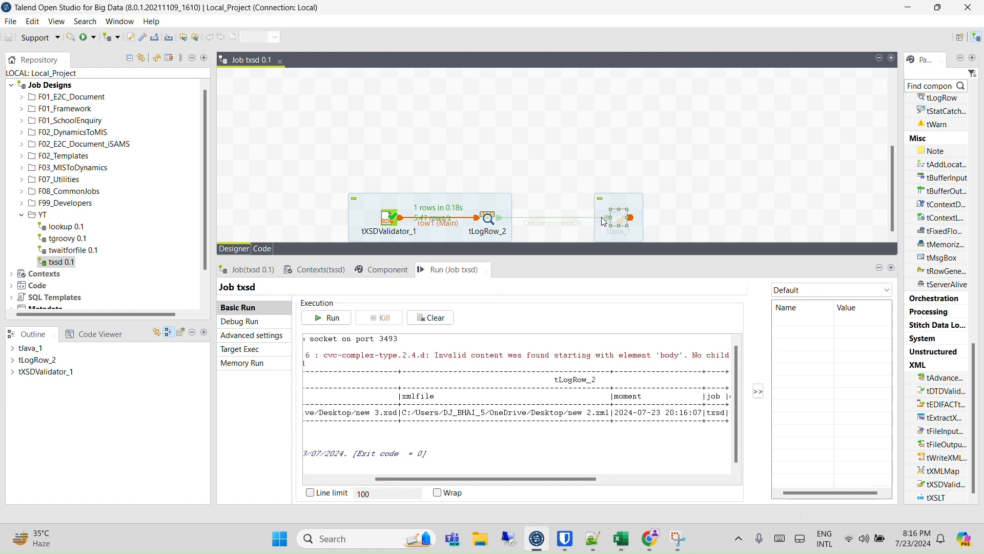
Step: Activate tJava_1 again and find the XSD_ERROR_MESSAGE variable in the outline of tXSDValidator_1
{"action": "right_click", "coordinate": [617, 222]}
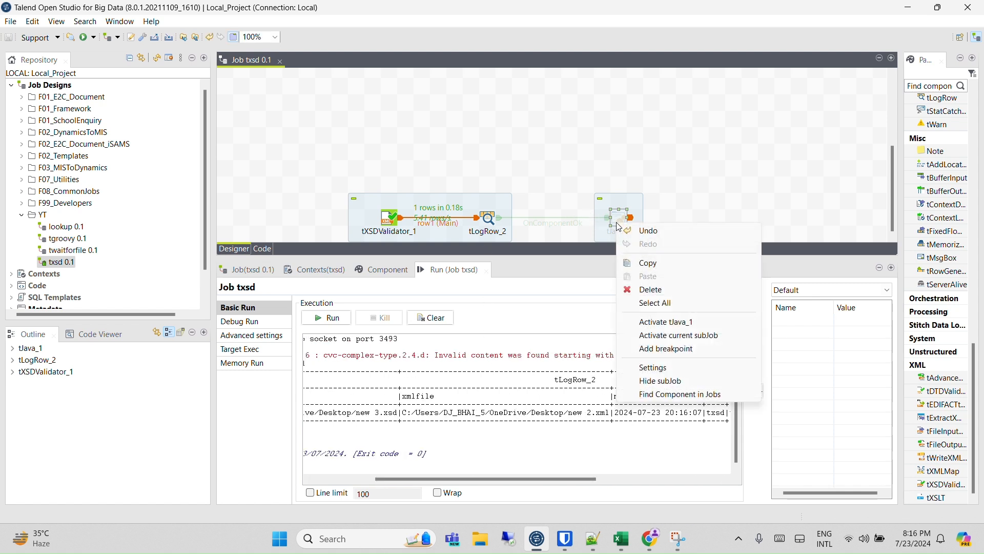
{"action": "left_click", "coordinate": [666, 322]}
{"action": "left_click", "coordinate": [12, 371]}
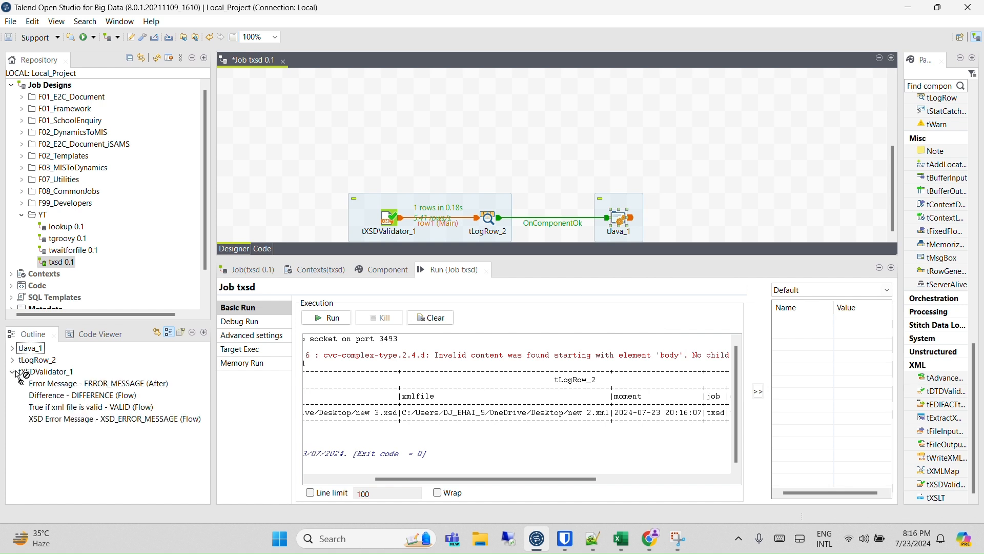
{"action": "left_click", "coordinate": [59, 421]}
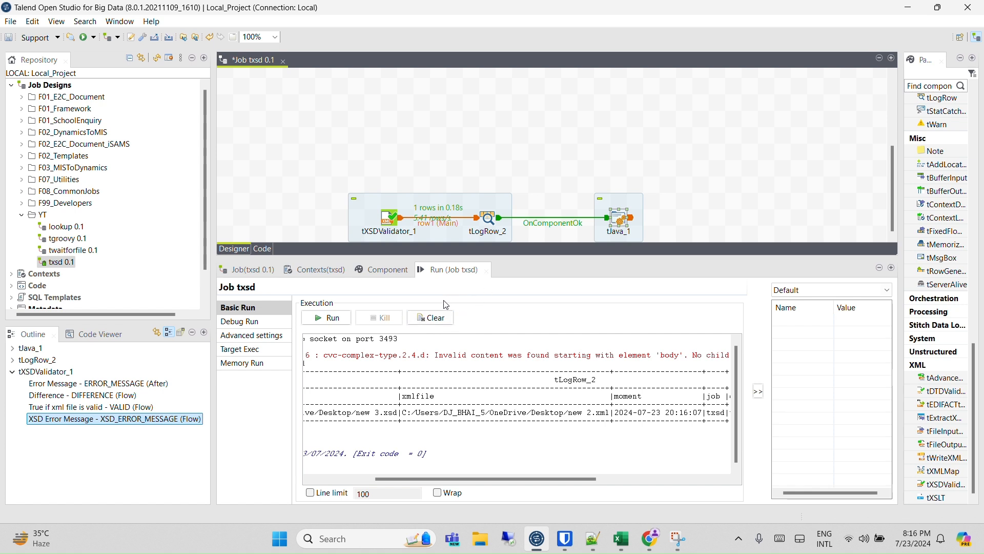
Step: Empty the console, run job txsd with tJava_1 active and examine the XSD error message it prints
{"action": "left_click", "coordinate": [430, 317]}
{"action": "left_click", "coordinate": [326, 317]}
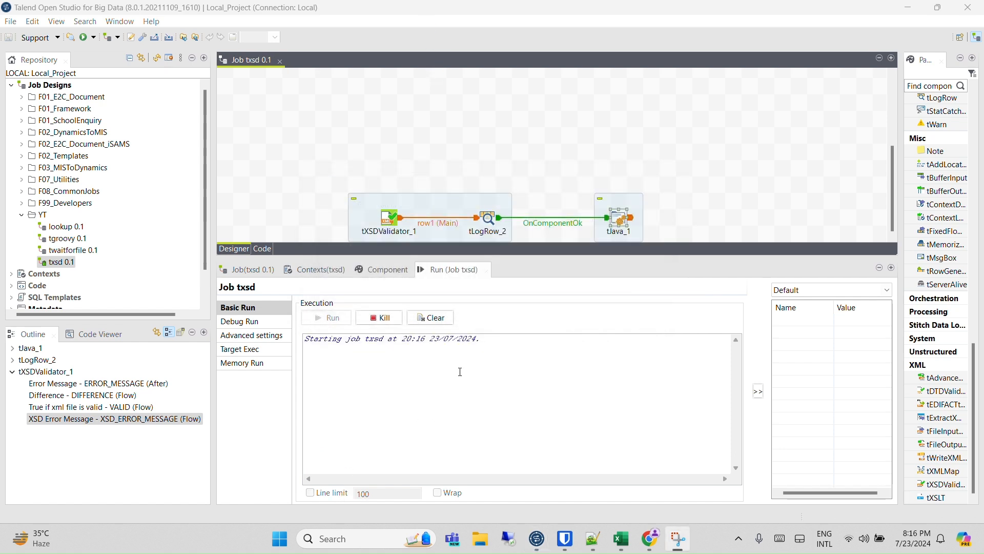
{"action": "left_click_drag", "start_coordinate": [335, 429], "coordinate": [584, 440]}
{"action": "left_click_drag", "start_coordinate": [644, 437], "coordinate": [730, 427]}
{"action": "left_click", "coordinate": [614, 436]}
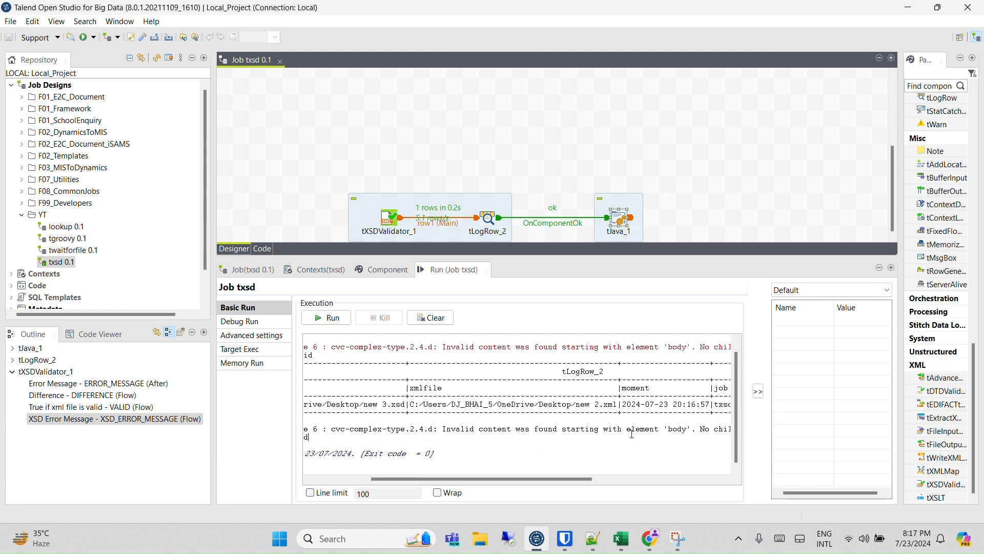
{"action": "left_click_drag", "start_coordinate": [469, 478], "coordinate": [404, 479]}
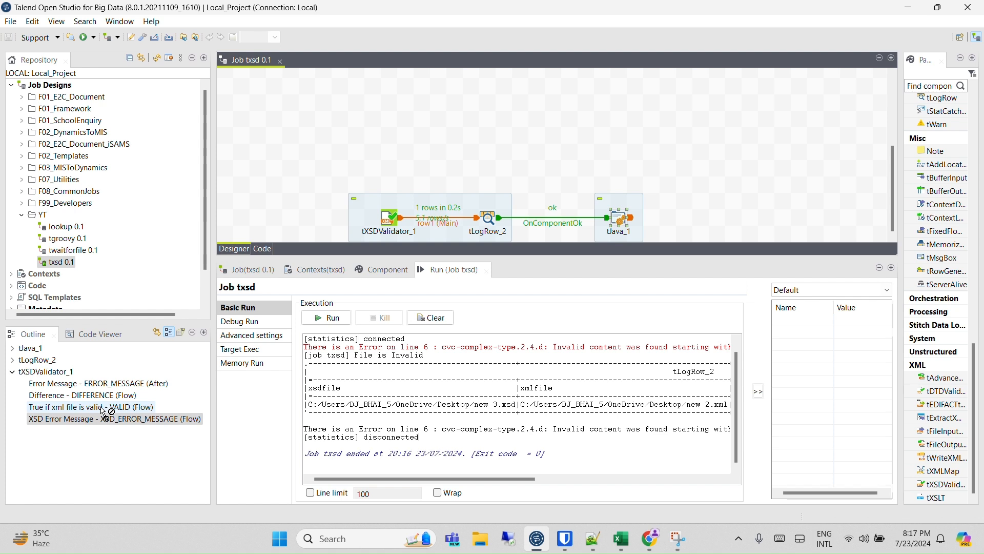
Step: Add the VALID variable of tXSDValidator_1 from the outline to the end of tJava_1's code
{"action": "left_click", "coordinate": [383, 269]}
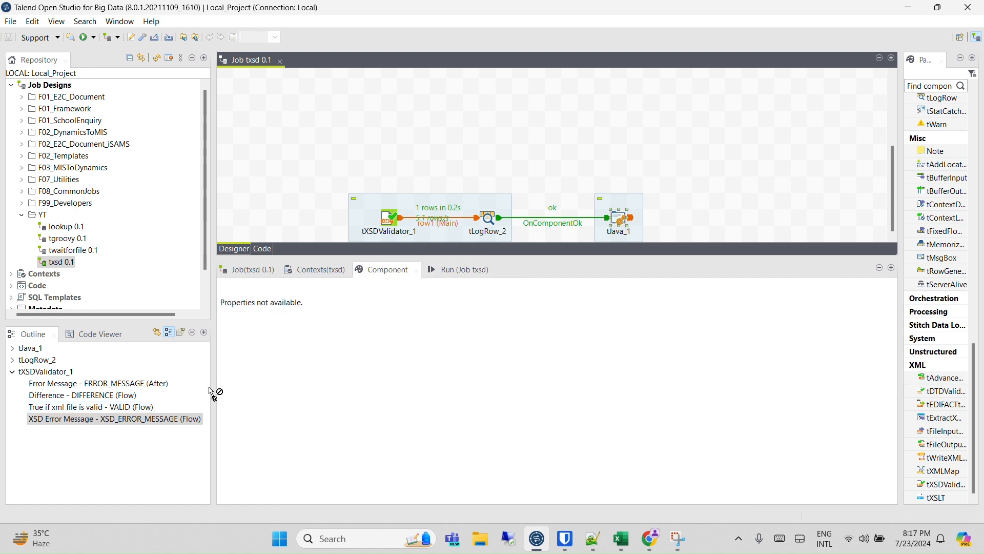
{"action": "left_click", "coordinate": [628, 220]}
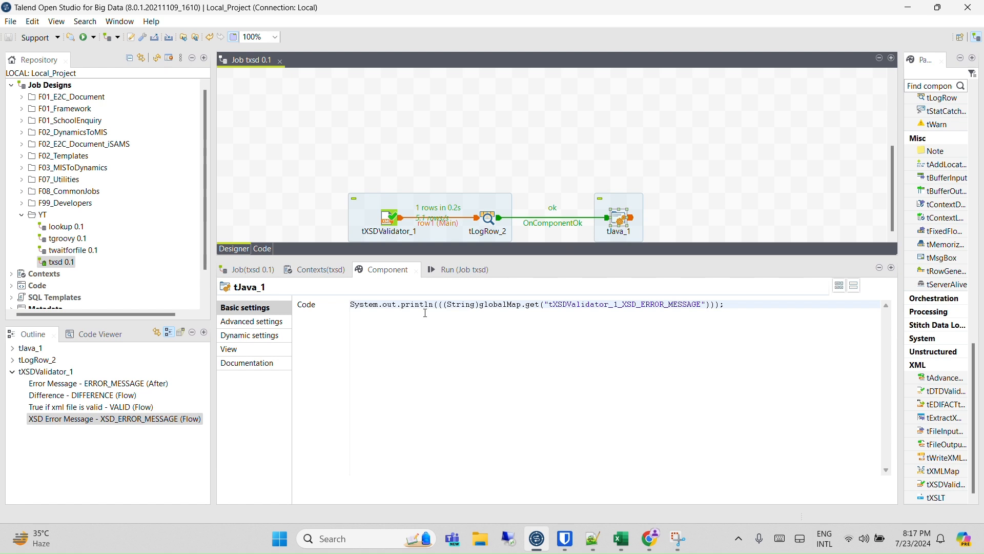
{"action": "left_click_drag", "start_coordinate": [70, 412], "coordinate": [839, 336]}
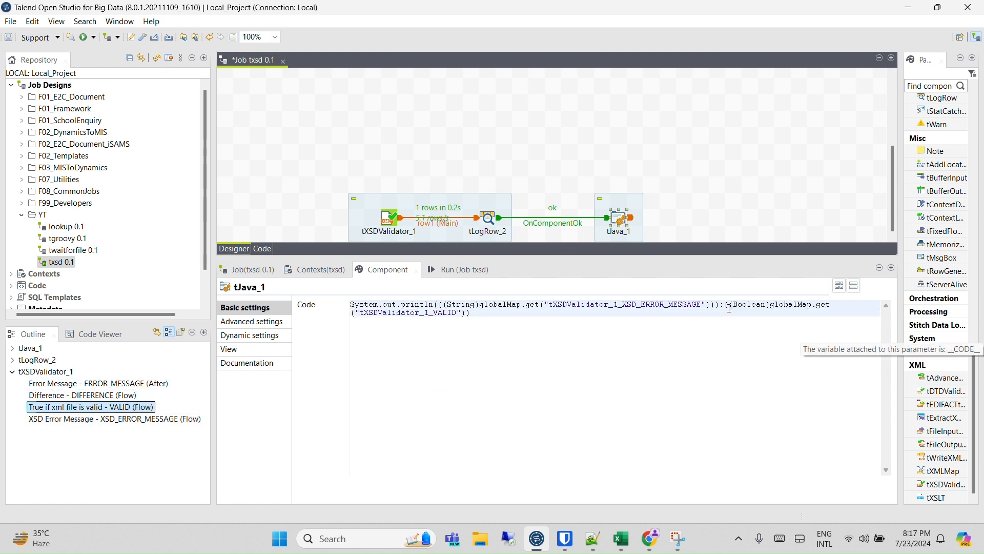
Step: Delete the OnComponentOk link and connect tLogRow_2 to tJava_1 with a Run if trigger instead
{"action": "left_click", "coordinate": [537, 224]}
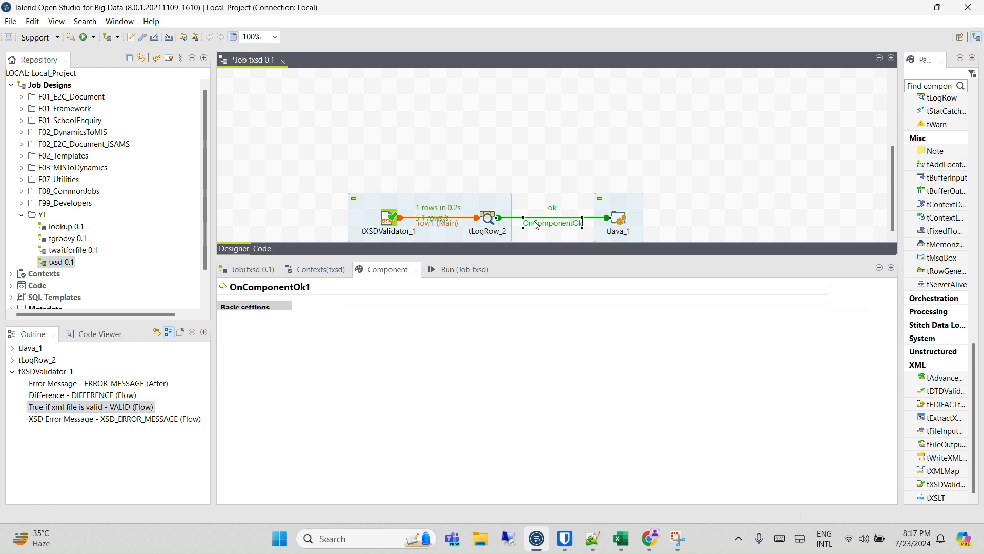
{"action": "key", "text": "Delete"}
{"action": "right_click", "coordinate": [494, 219]}
{"action": "mouse_move", "coordinate": [563, 237]}
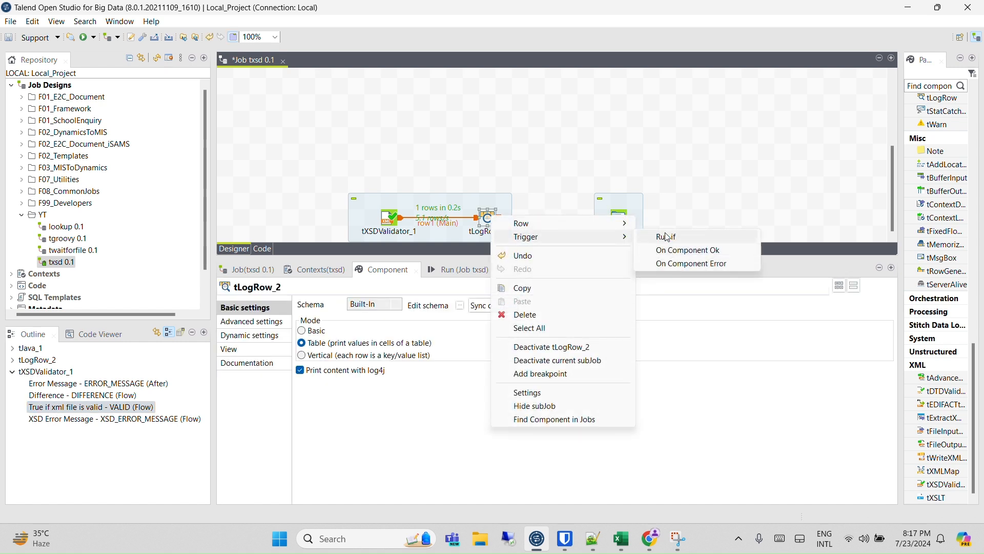
{"action": "left_click", "coordinate": [667, 236]}
{"action": "left_click", "coordinate": [619, 218]}
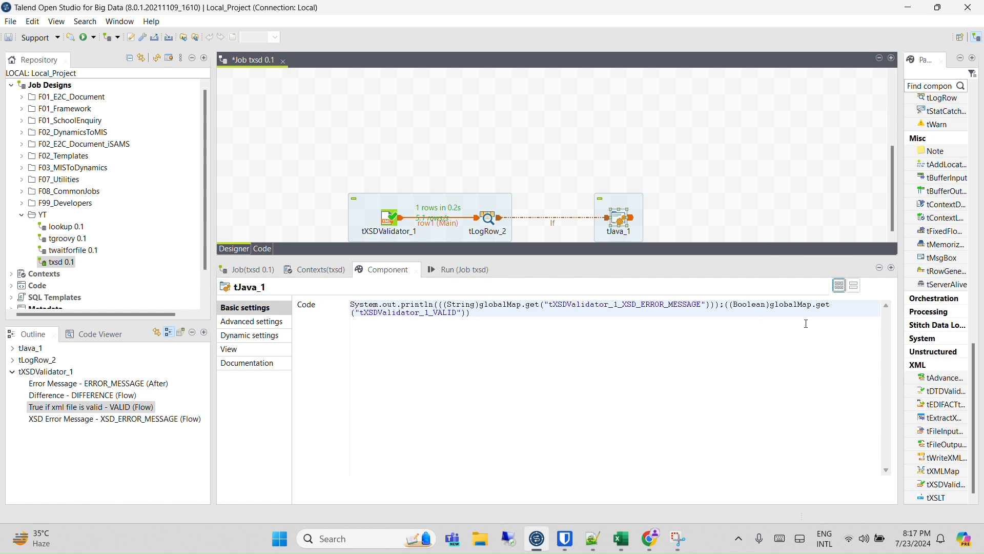
Step: Move the expression ((Boolean)globalMap.get("tXSDValidator_1_VALID")) out of tJava_1's code into the condition of the If link
{"action": "left_click_drag", "start_coordinate": [725, 305], "coordinate": [731, 332]}
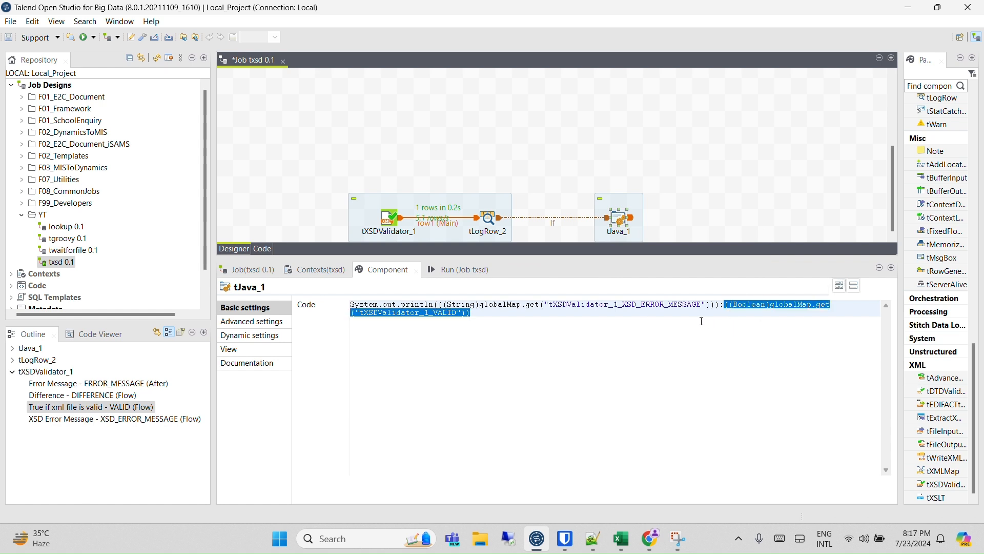
{"action": "key", "text": "ctrl+x"}
{"action": "left_click", "coordinate": [554, 225]}
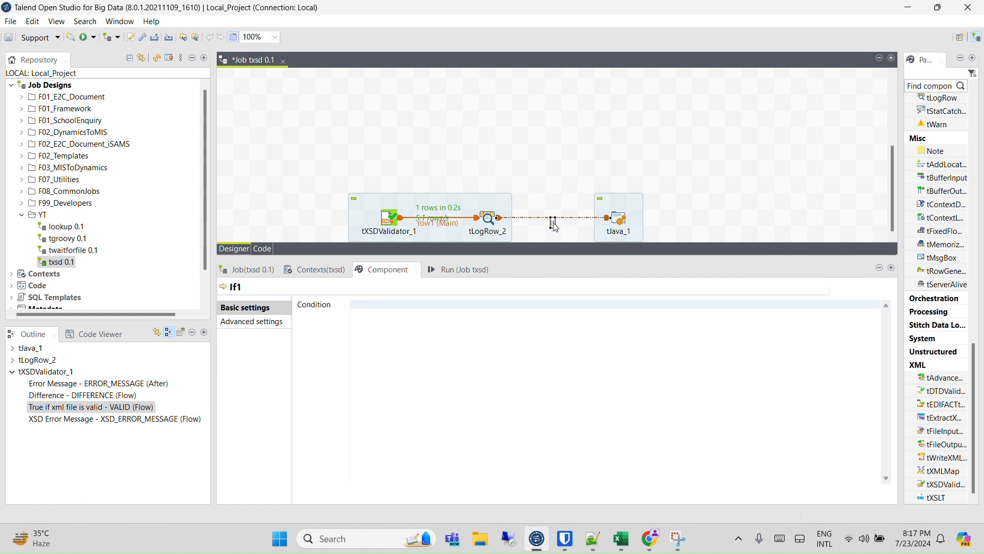
{"action": "left_click", "coordinate": [486, 320]}
{"action": "key", "text": "ctrl+v"}
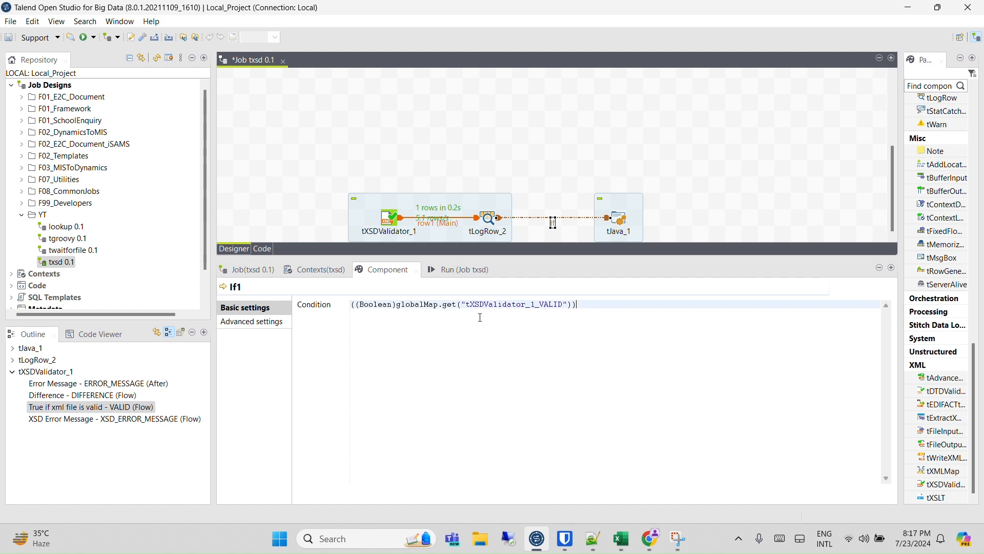
Step: Replace the XSD error message expression inside tJava_1's System.out.println with a fixed quoted sentence introducing a name
{"action": "left_click", "coordinate": [624, 225]}
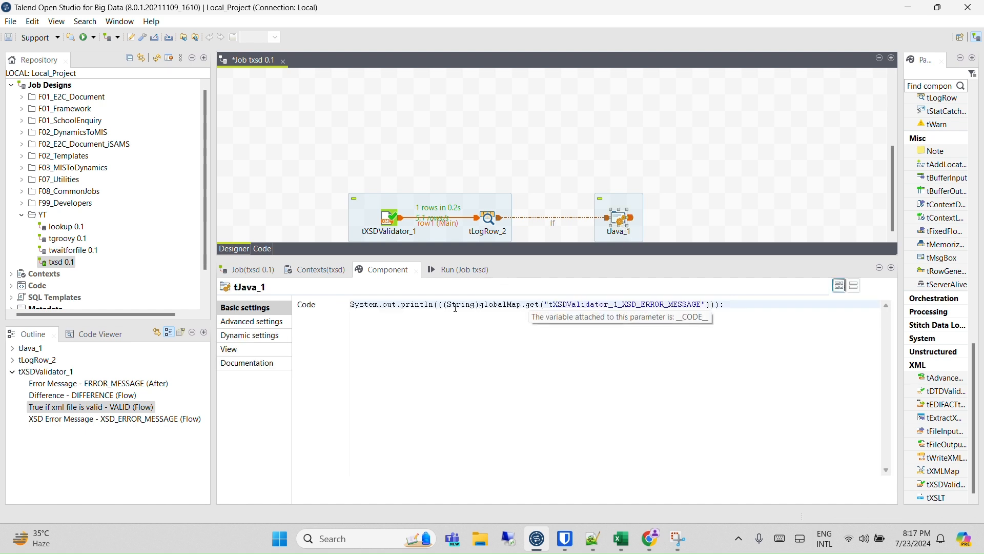
{"action": "left_click_drag", "start_coordinate": [442, 305], "coordinate": [713, 297]}
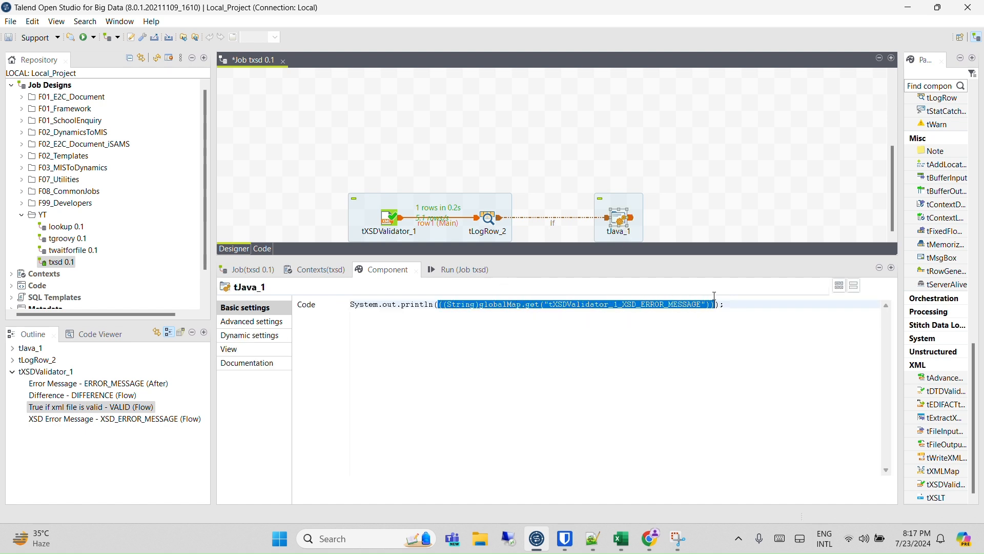
{"action": "key", "text": "ctrl+x"}
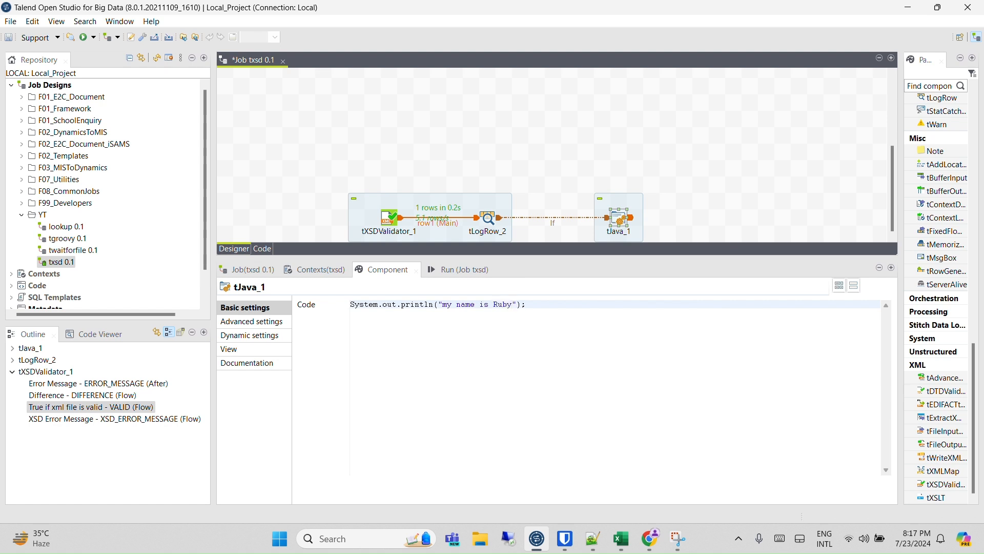
Step: Empty the console, run job txsd on the XML with the duplicate body element and examine the If link's outcome
{"action": "left_click", "coordinate": [445, 270]}
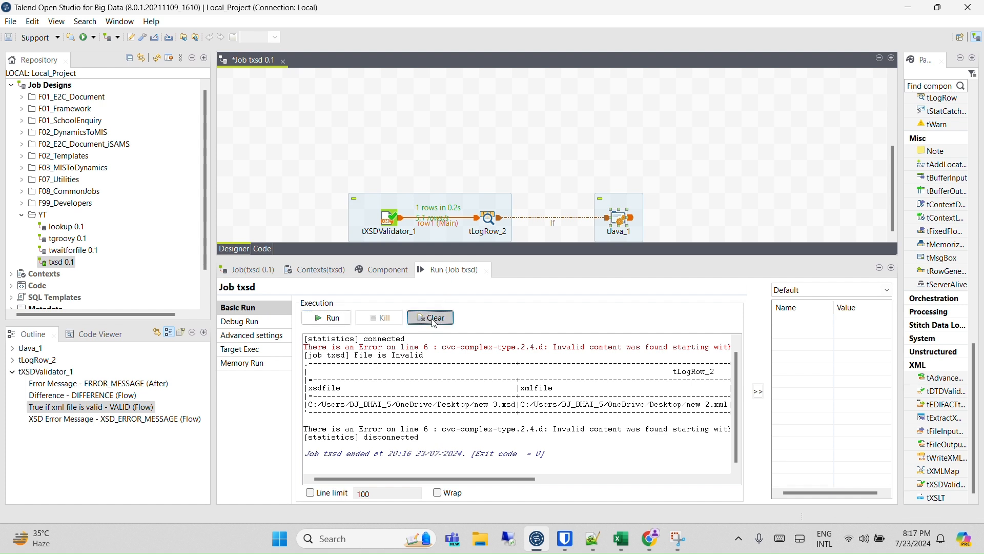
{"action": "left_click", "coordinate": [430, 317]}
{"action": "left_click", "coordinate": [326, 317]}
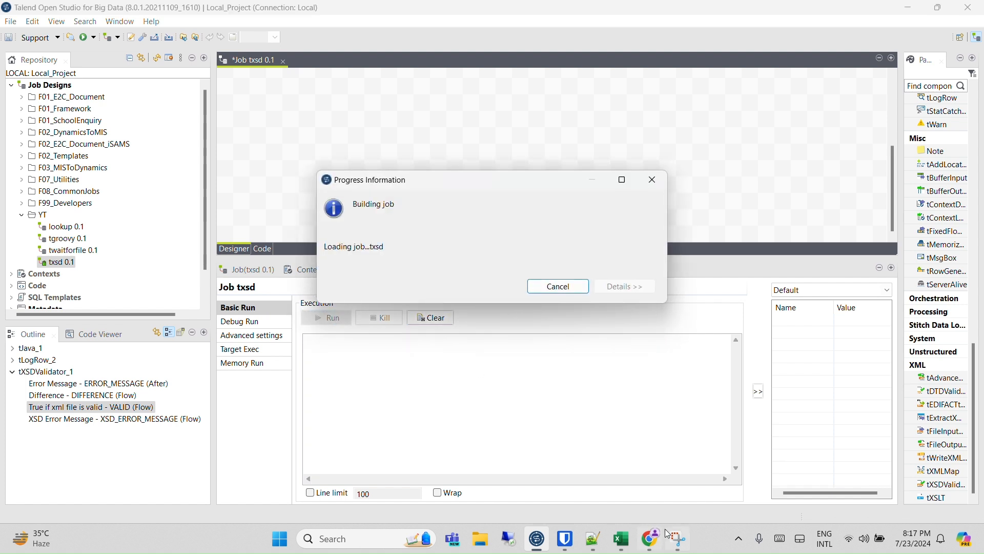
{"action": "left_click", "coordinate": [591, 539]}
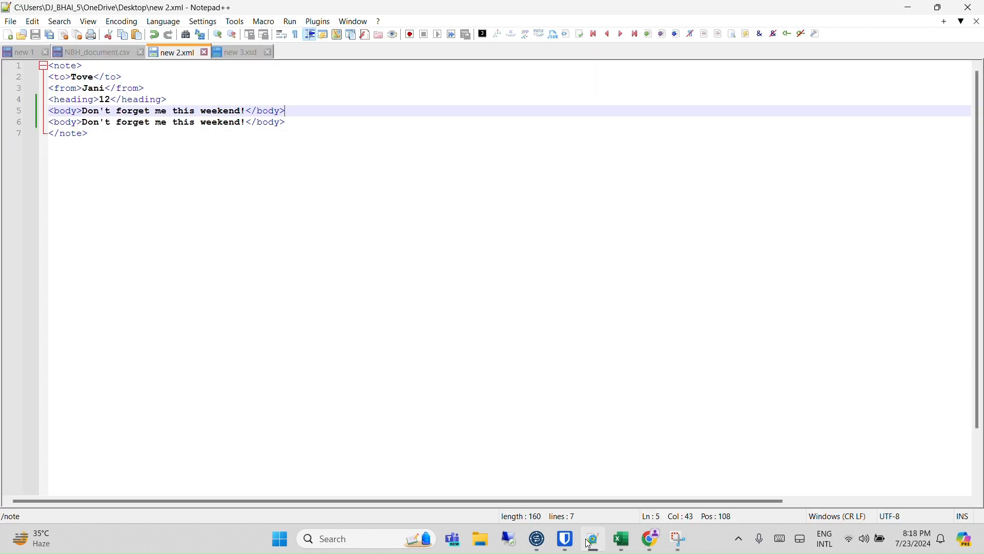
{"action": "left_click", "coordinate": [591, 541]}
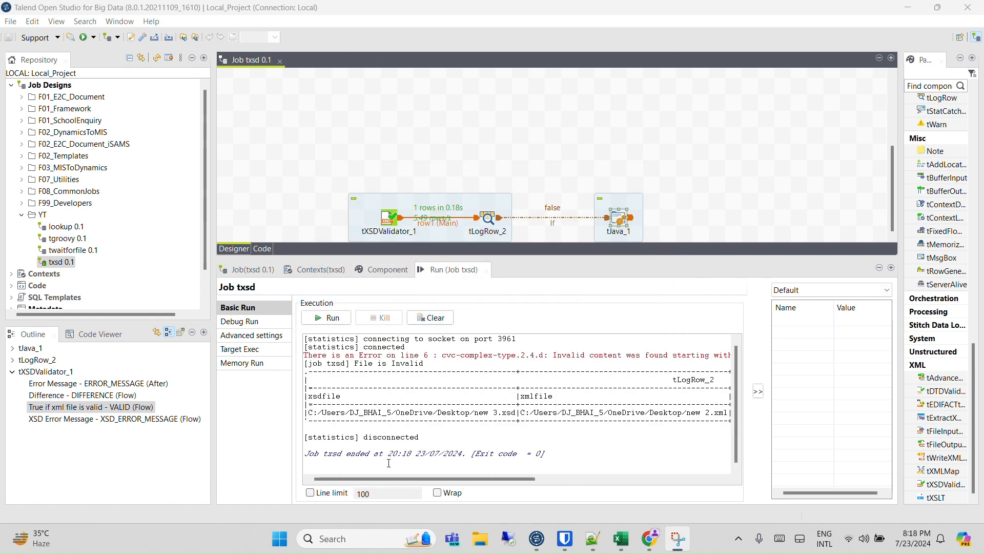
{"action": "left_click", "coordinate": [556, 220]}
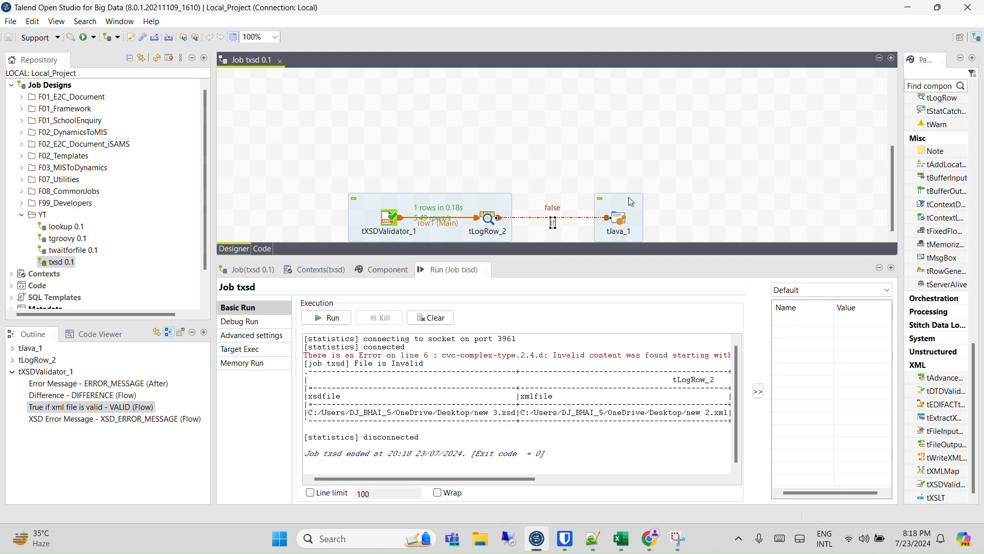
Step: Switch to Notepad++, undo the duplicated body line in new 2.xml and save the file
{"action": "left_click", "coordinate": [593, 539]}
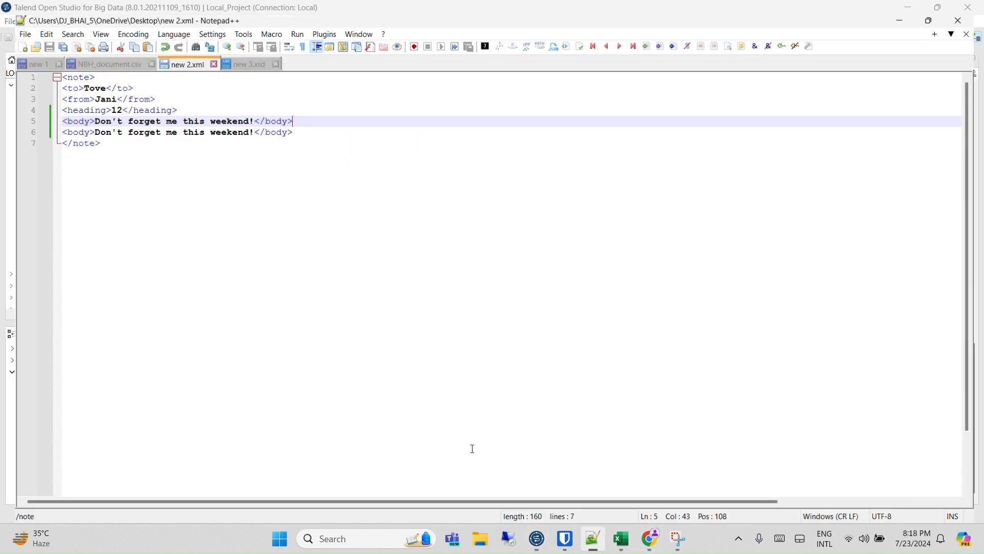
{"action": "key", "text": "ctrl+z"}
{"action": "key", "text": "ctrl+z"}
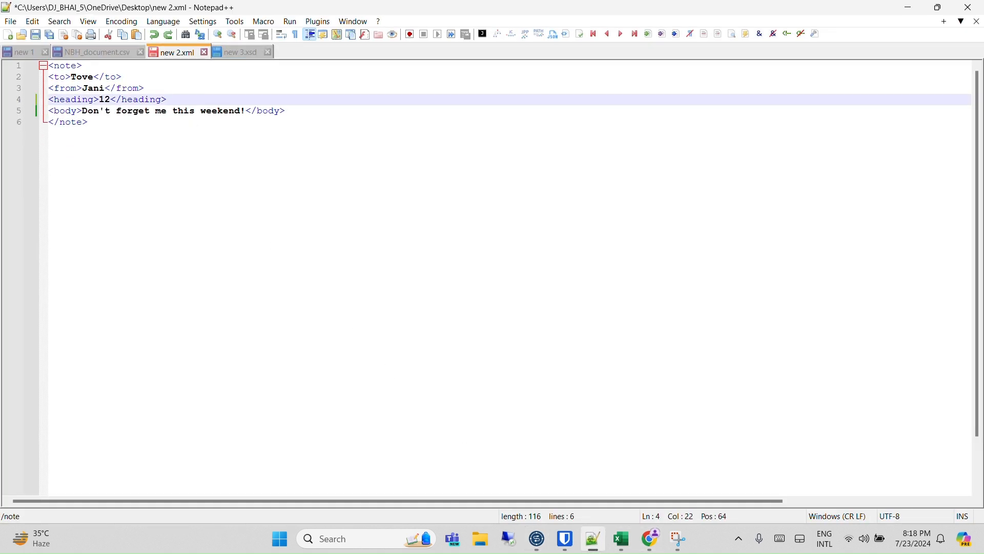
{"action": "key", "text": "ctrl+s"}
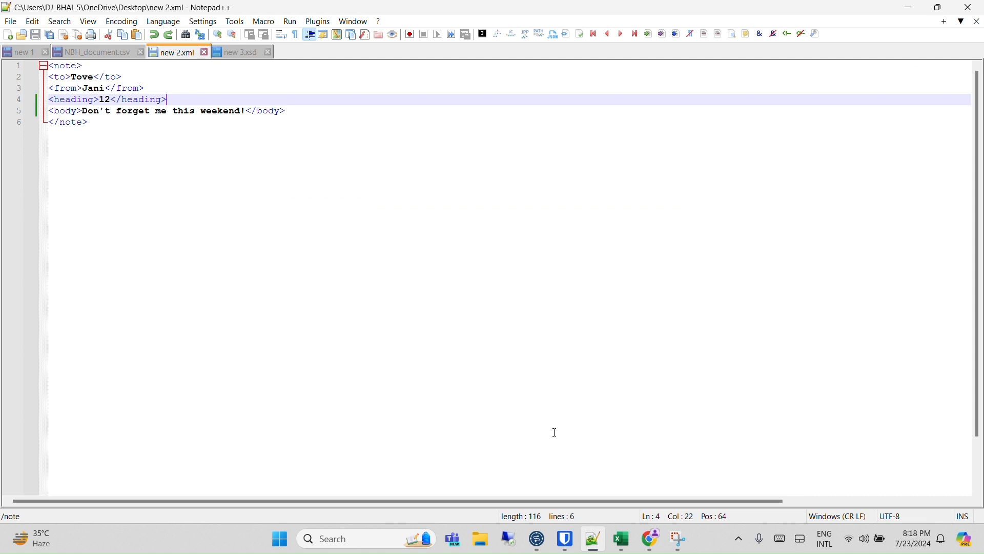
Step: Switch to Talend Open Studio, rerun job txsd on the corrected XML and examine the text tJava_1 prints
{"action": "left_click", "coordinate": [537, 539]}
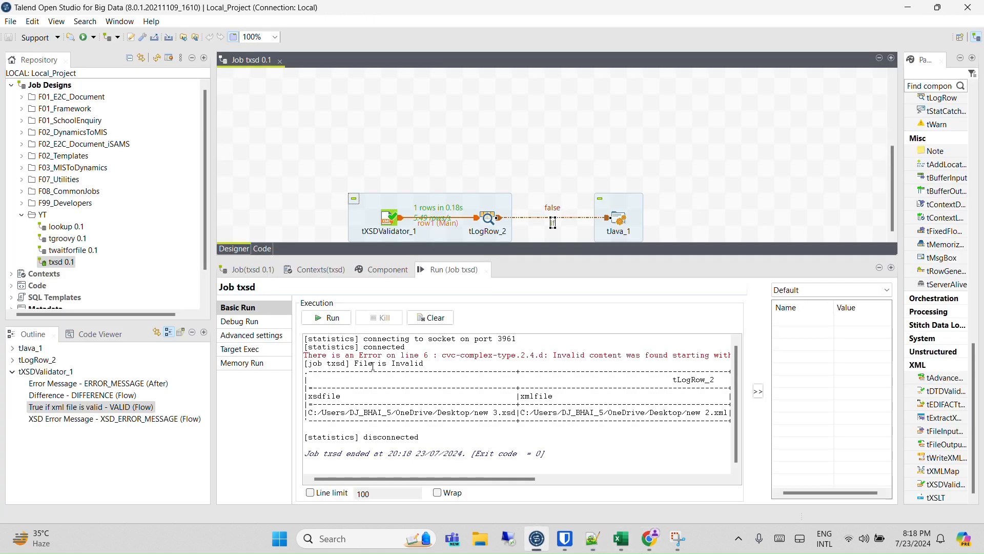
{"action": "left_click", "coordinate": [334, 318]}
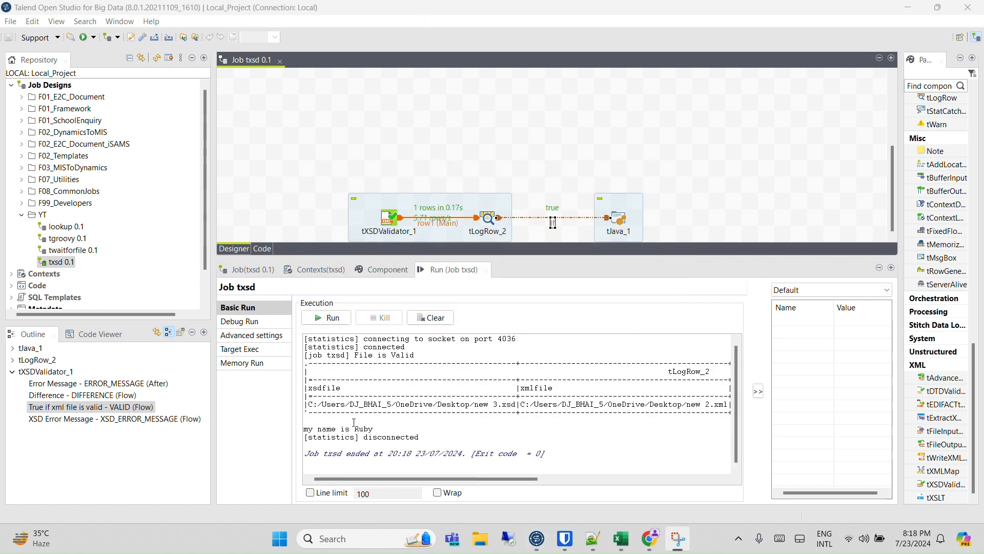
{"action": "left_click_drag", "start_coordinate": [373, 429], "coordinate": [305, 429]}
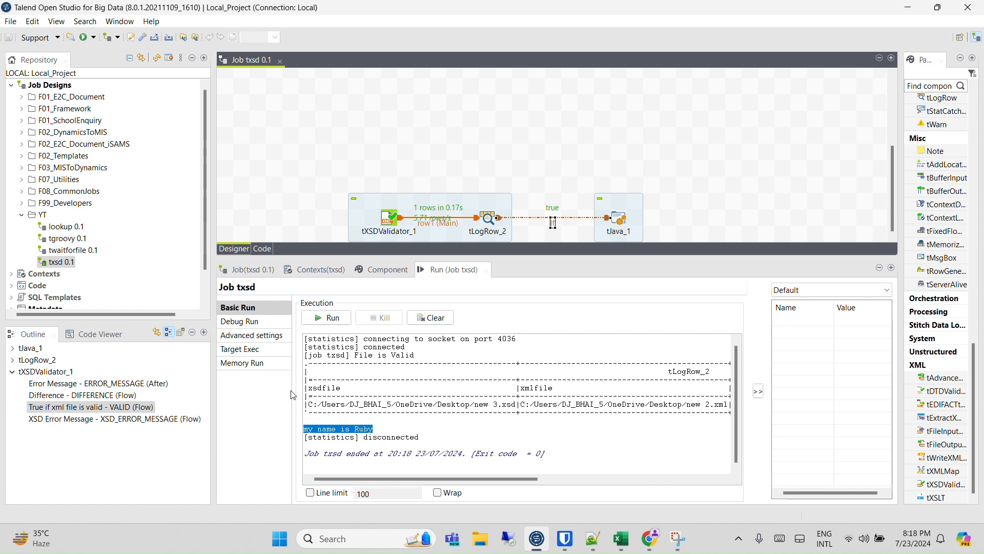
Step: Reposition tXSDValidator_1, tLogRow_2 and tJava_1 on the design canvas and select all three components
{"action": "left_click_drag", "start_coordinate": [391, 226], "coordinate": [390, 160]}
{"action": "left_click_drag", "start_coordinate": [487, 219], "coordinate": [504, 154]}
{"action": "left_click_drag", "start_coordinate": [615, 221], "coordinate": [634, 162]}
{"action": "mouse_move", "coordinate": [325, 167]}
{"action": "left_mouse_down"}
{"action": "mouse_move", "coordinate": [412, 222]}
{"action": "mouse_move", "coordinate": [705, 263]}
{"action": "left_mouse_up"}
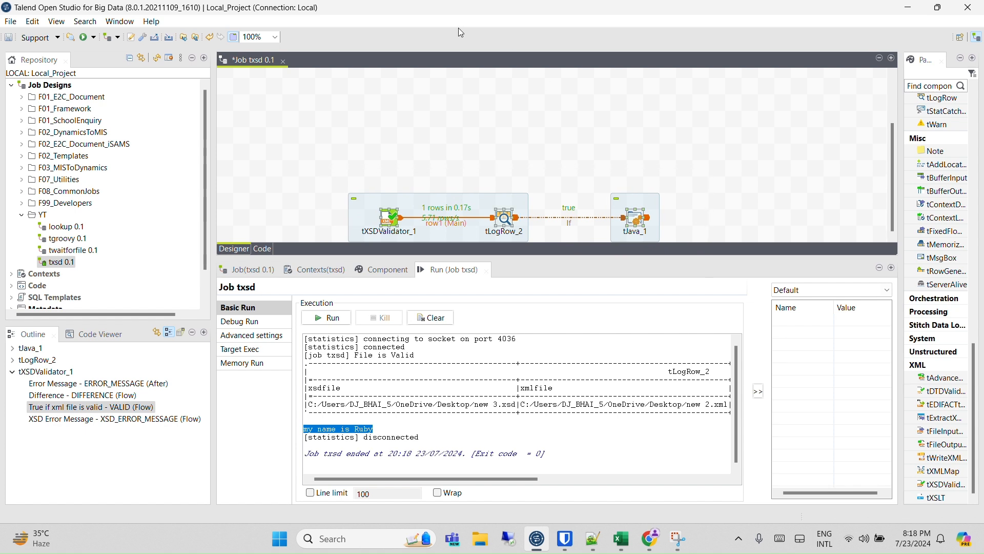